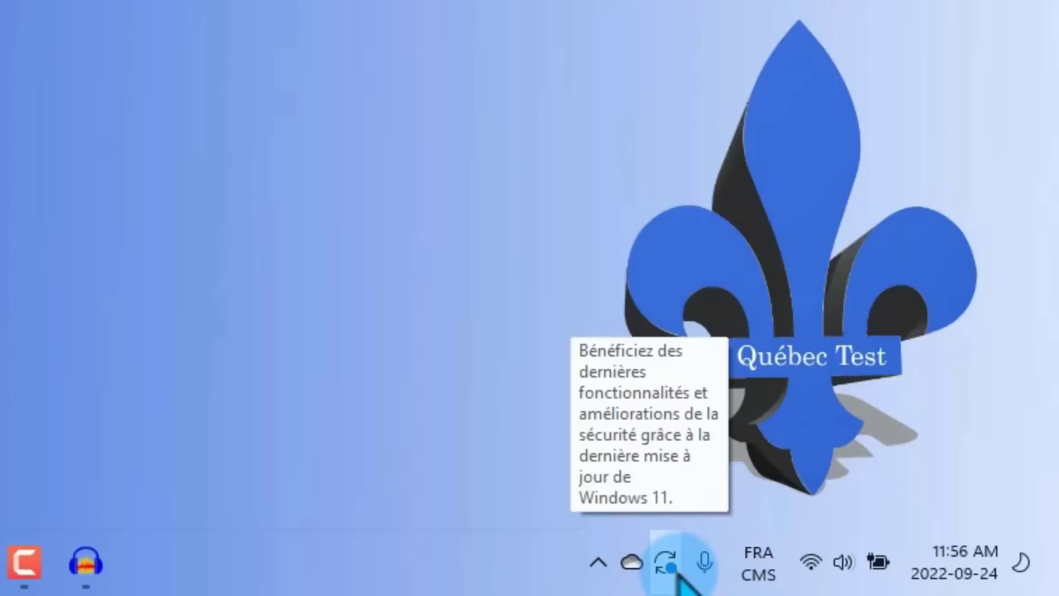
Open Microsoft's Windows 11 download page in Chrome and review the current version and the three installation options.
{"action": "left_click", "coordinate": [678, 573]}
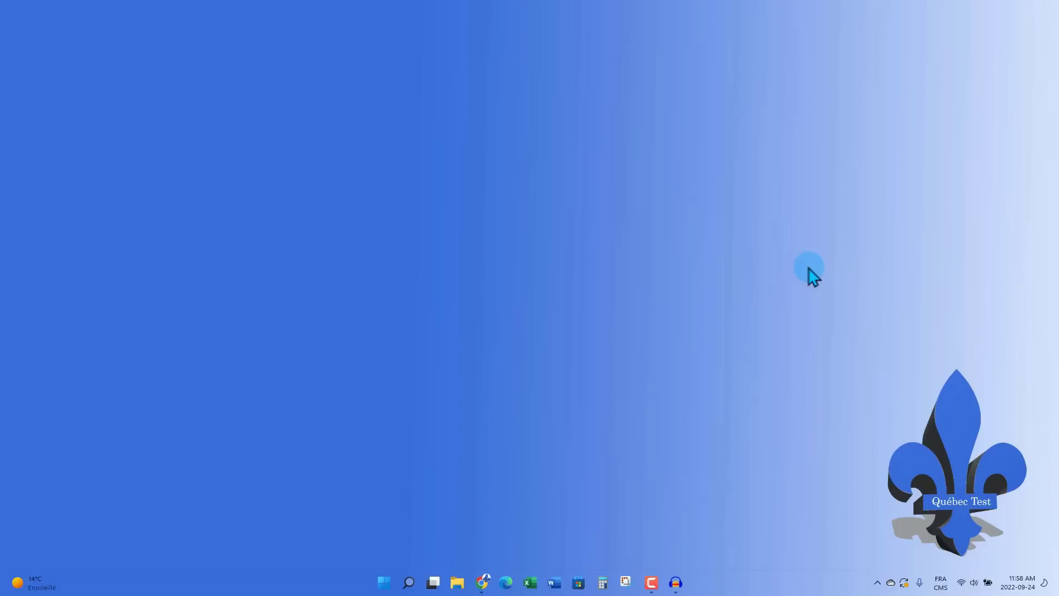
{"action": "left_click", "coordinate": [482, 582]}
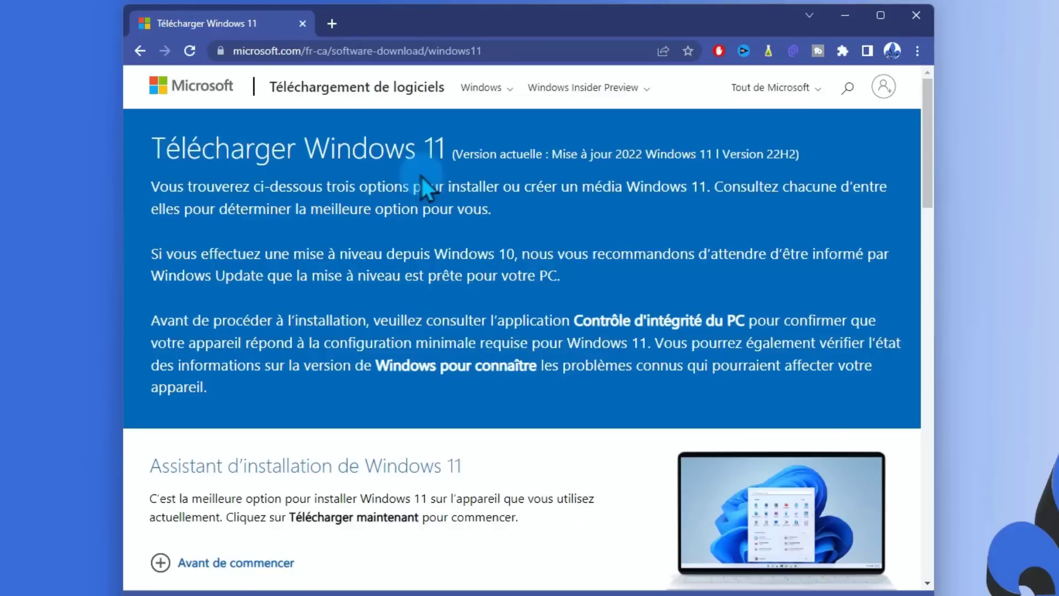
{"action": "left_click_drag", "start_coordinate": [452, 152], "coordinate": [799, 154]}
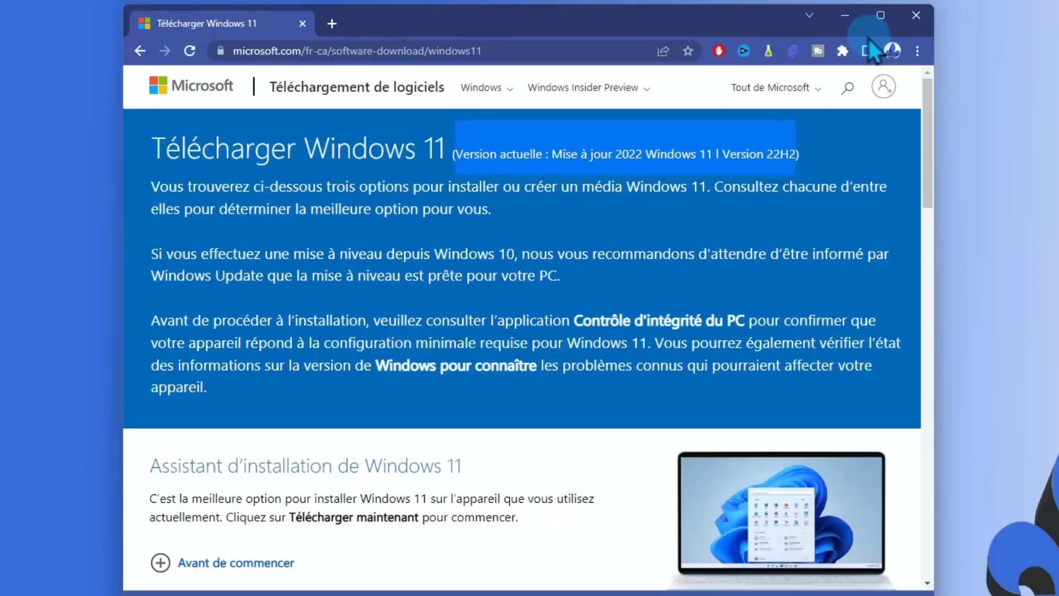
{"action": "left_click", "coordinate": [880, 15]}
{"action": "scroll", "coordinate": [461, 360], "scroll_direction": "down", "scroll_amount": 3}
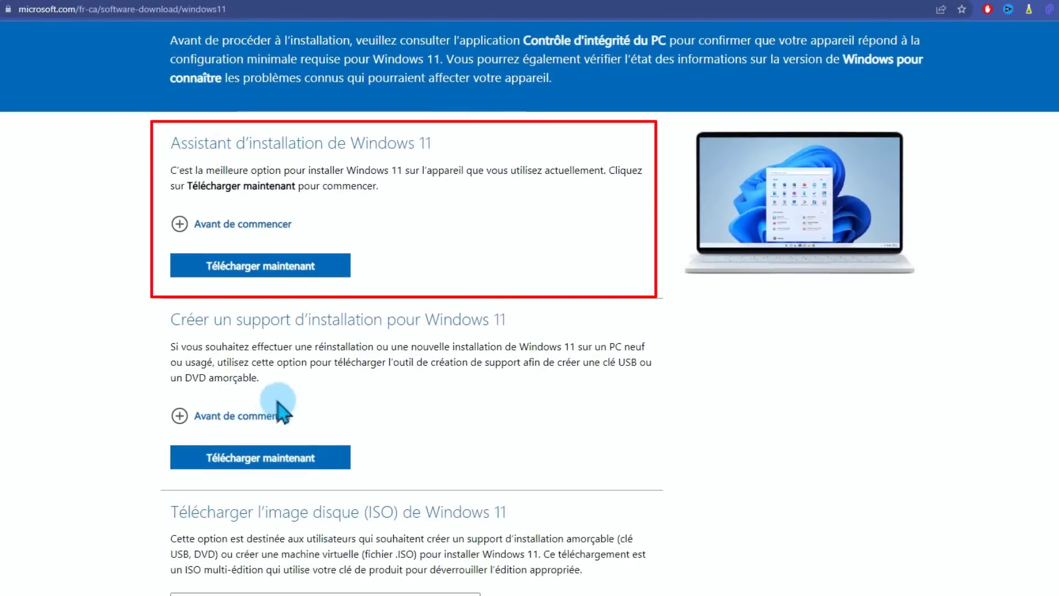
{"action": "scroll", "coordinate": [702, 263], "scroll_direction": "down", "scroll_amount": 2}
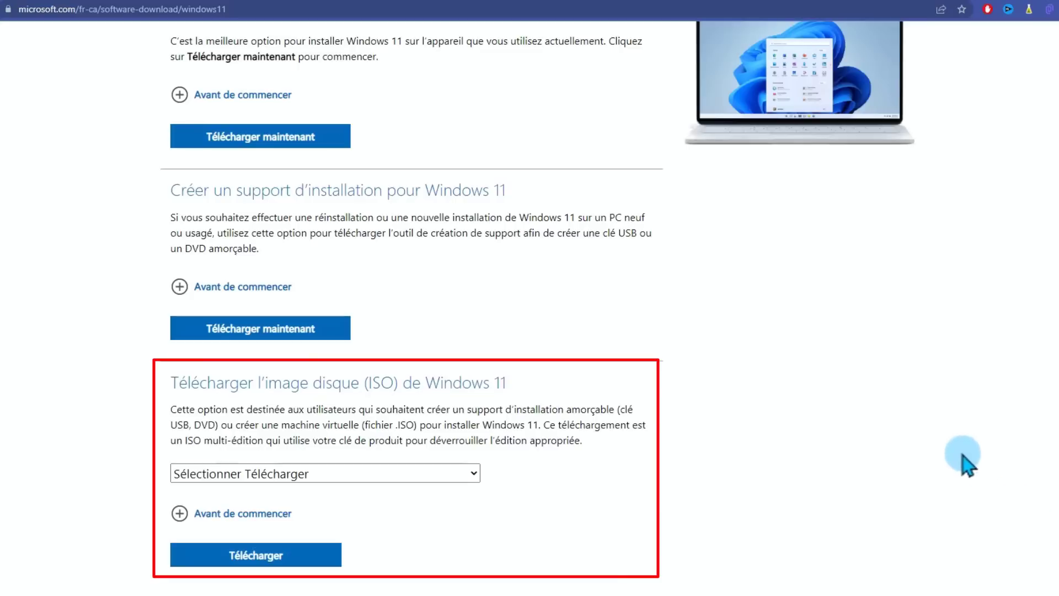
{"action": "scroll", "coordinate": [957, 448], "scroll_direction": "up", "scroll_amount": 2}
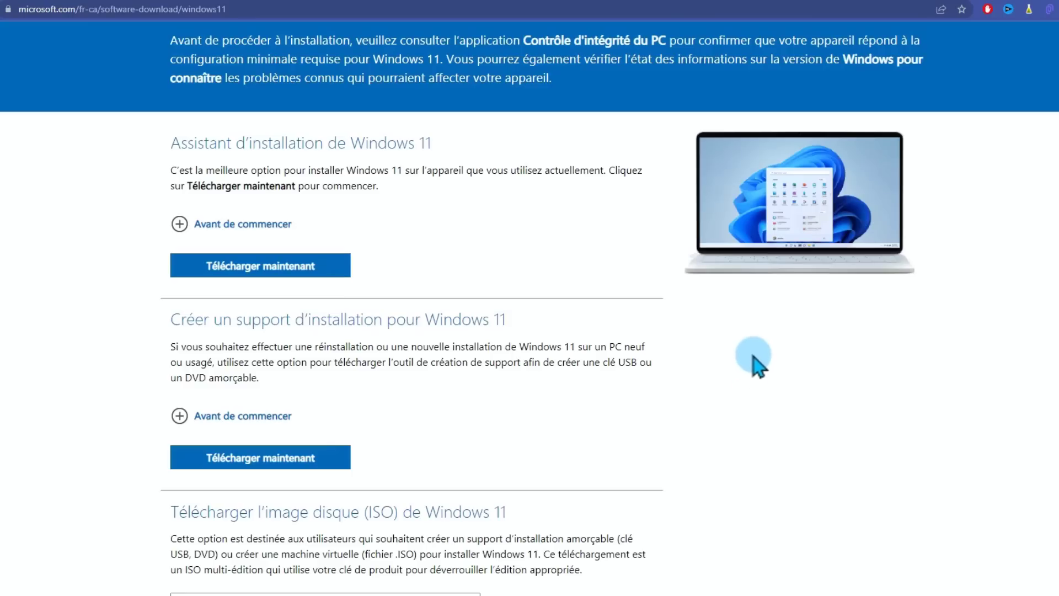
{"action": "scroll", "coordinate": [755, 364], "scroll_direction": "up", "scroll_amount": 4}
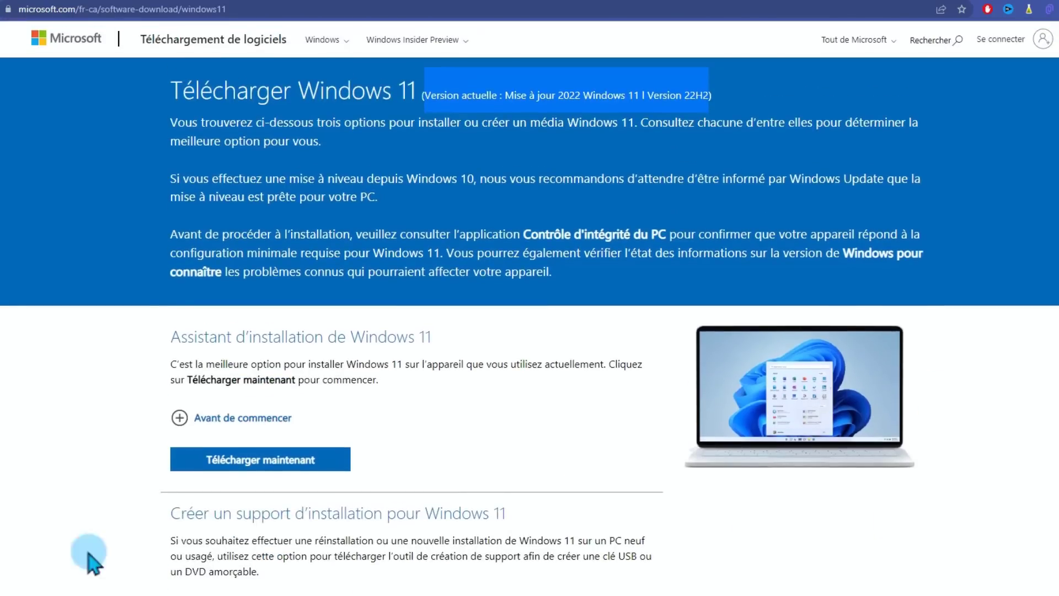
{"action": "left_click", "coordinate": [1043, 9]}
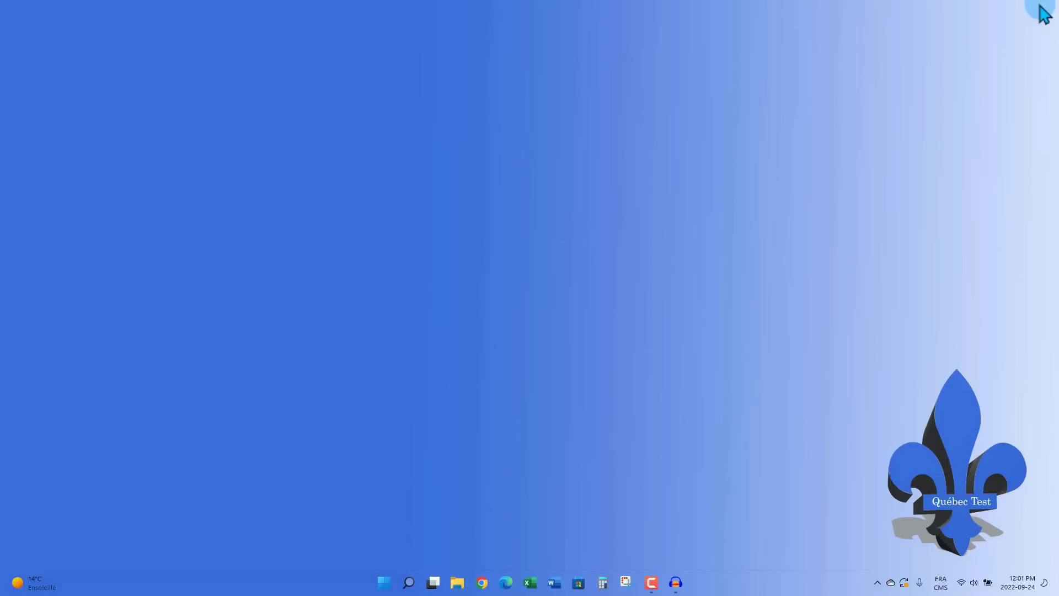
Download and install Windows 11, version 22H2 through Windows Update, and restart the PC immediately.
{"action": "left_click", "coordinate": [904, 582]}
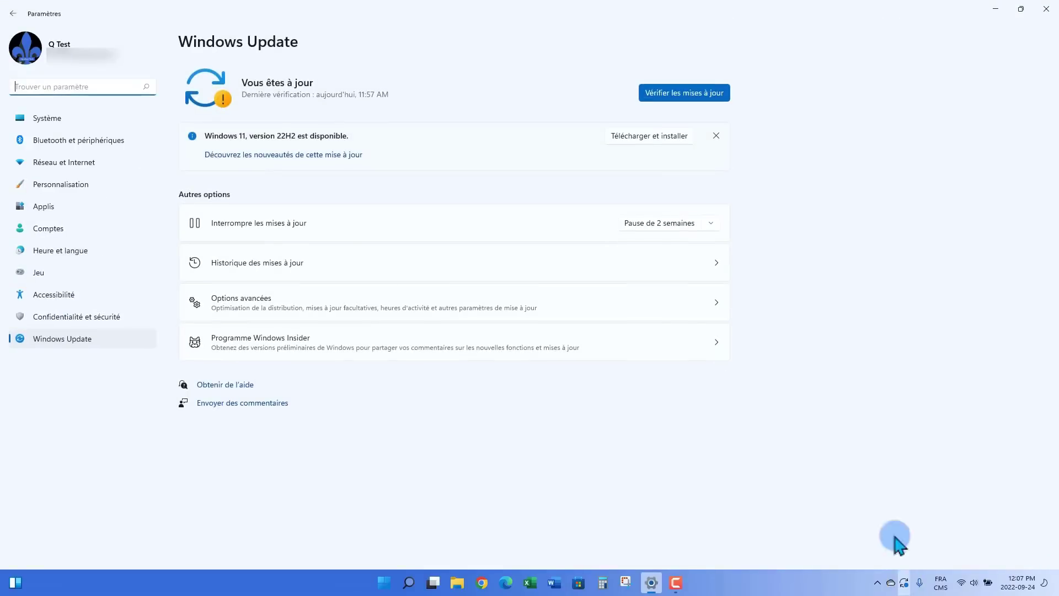
{"action": "left_click", "coordinate": [664, 136]}
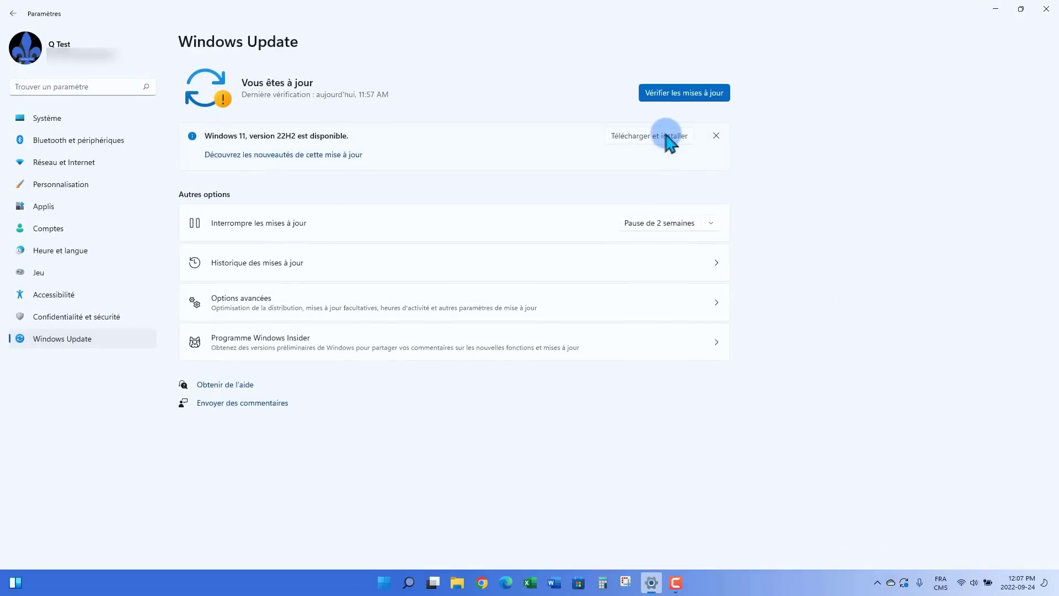
{"action": "scroll", "coordinate": [551, 275], "scroll_direction": "down", "scroll_amount": 10}
{"action": "left_click", "coordinate": [459, 439]}
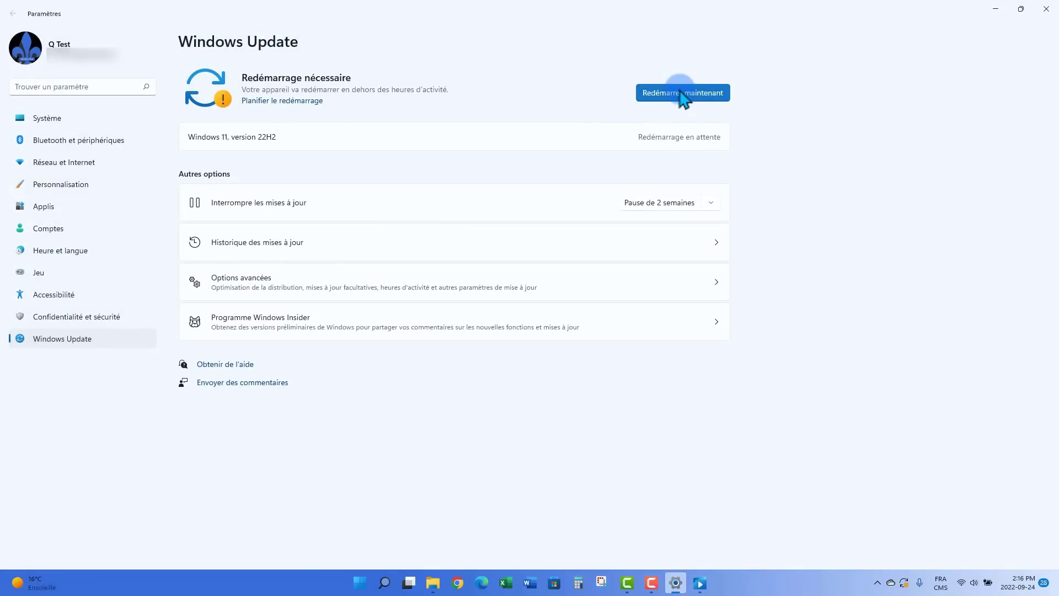
{"action": "left_click", "coordinate": [681, 92]}
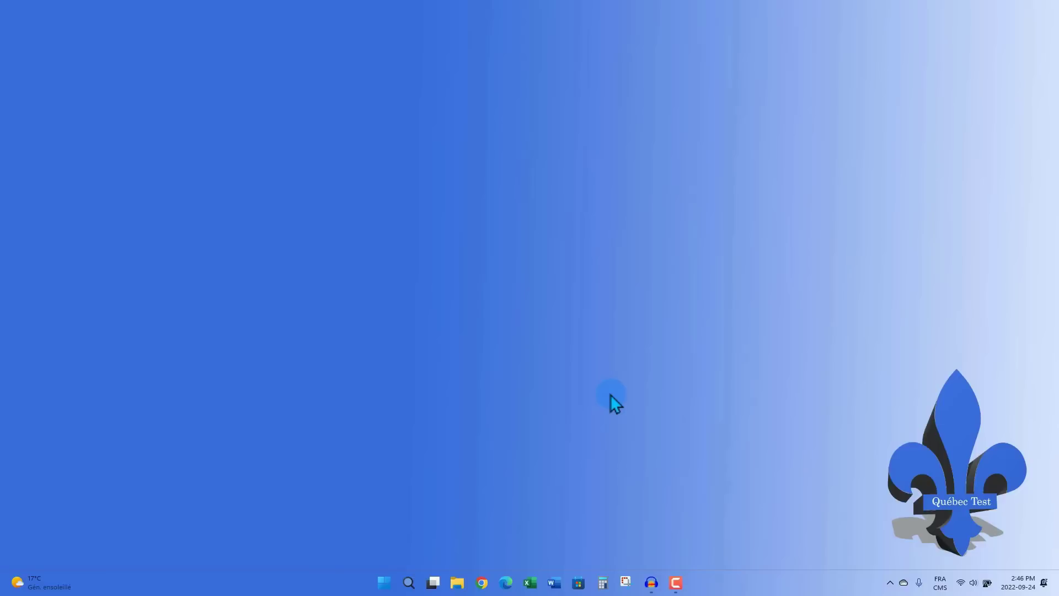
Group the pinned Word and Outlook apps into a Start menu folder named Office365.
{"action": "left_click", "coordinate": [385, 584]}
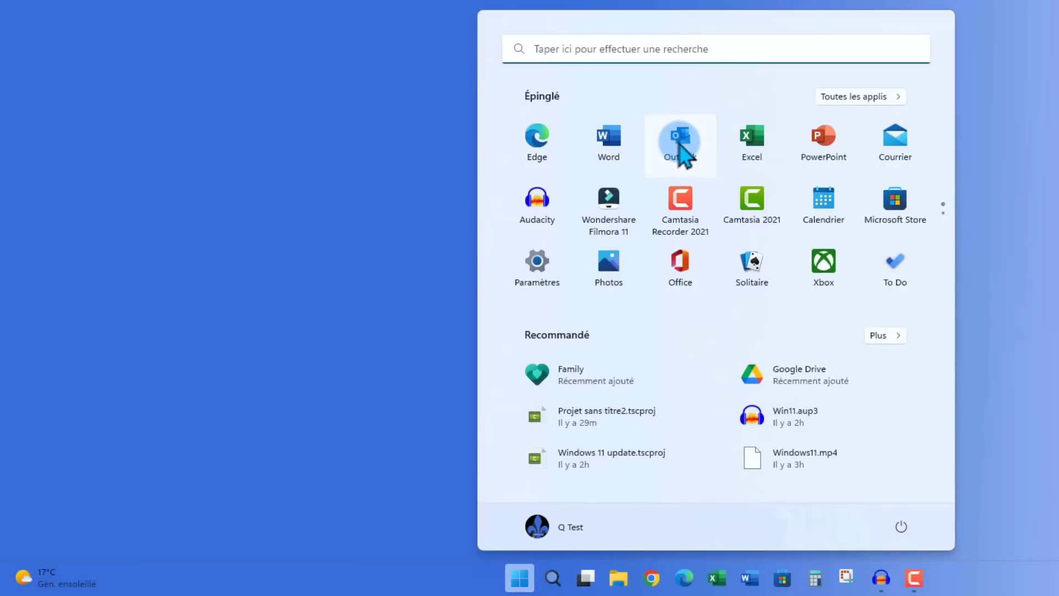
{"action": "left_click_drag", "start_coordinate": [678, 145], "coordinate": [607, 145]}
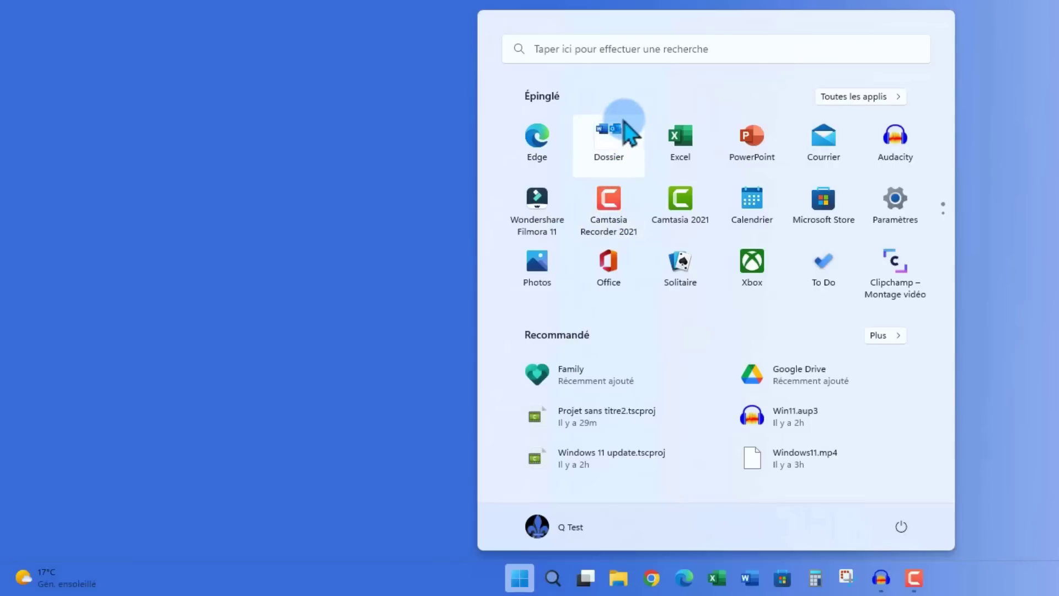
{"action": "left_click", "coordinate": [609, 163]}
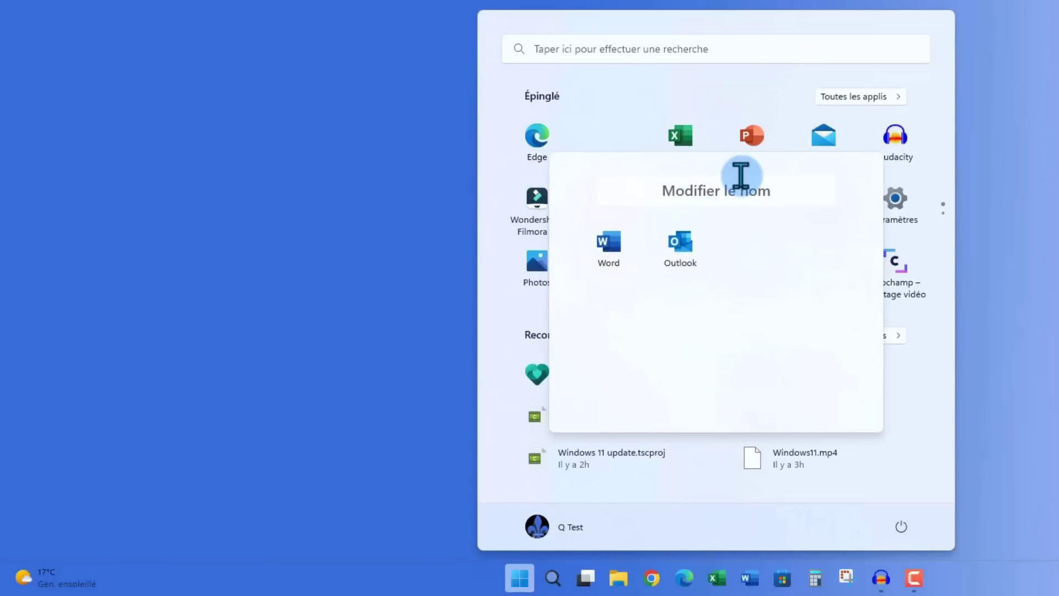
{"action": "left_click", "coordinate": [740, 175]}
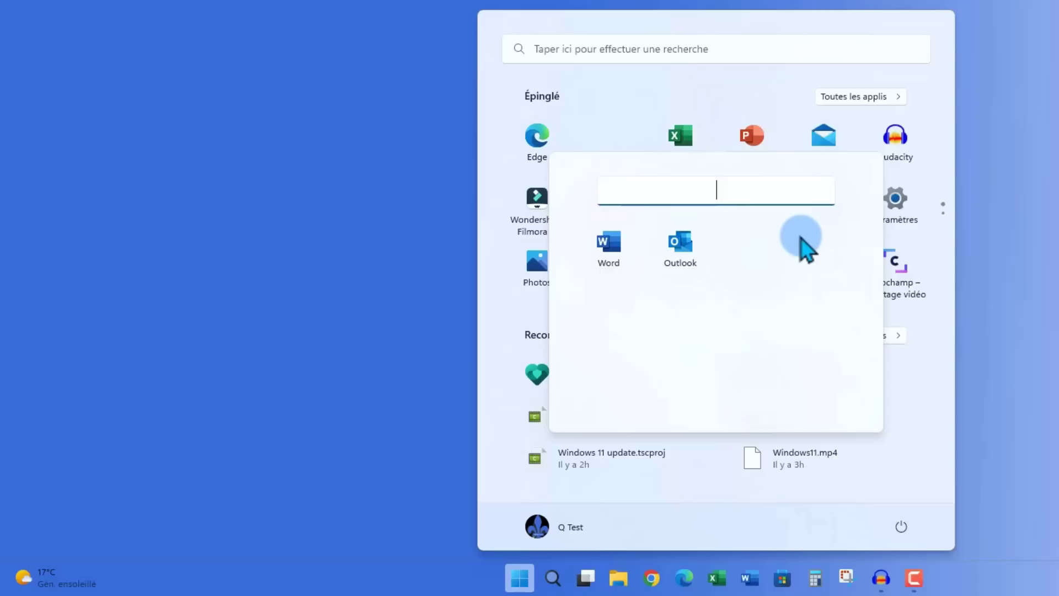
{"action": "type", "text": "Office365"}
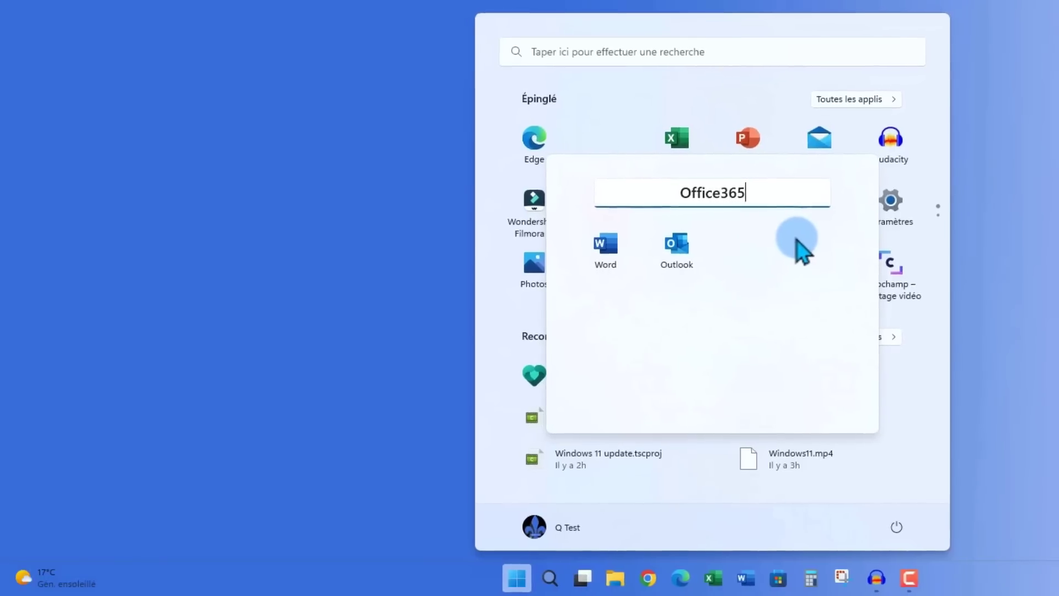
{"action": "key", "text": "Return"}
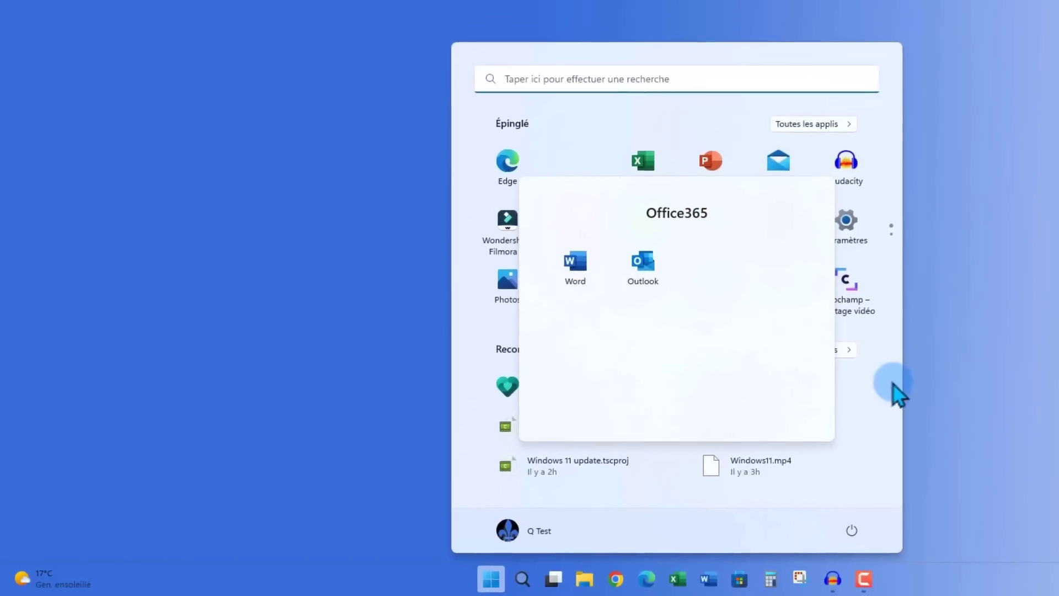
{"action": "left_click", "coordinate": [915, 411]}
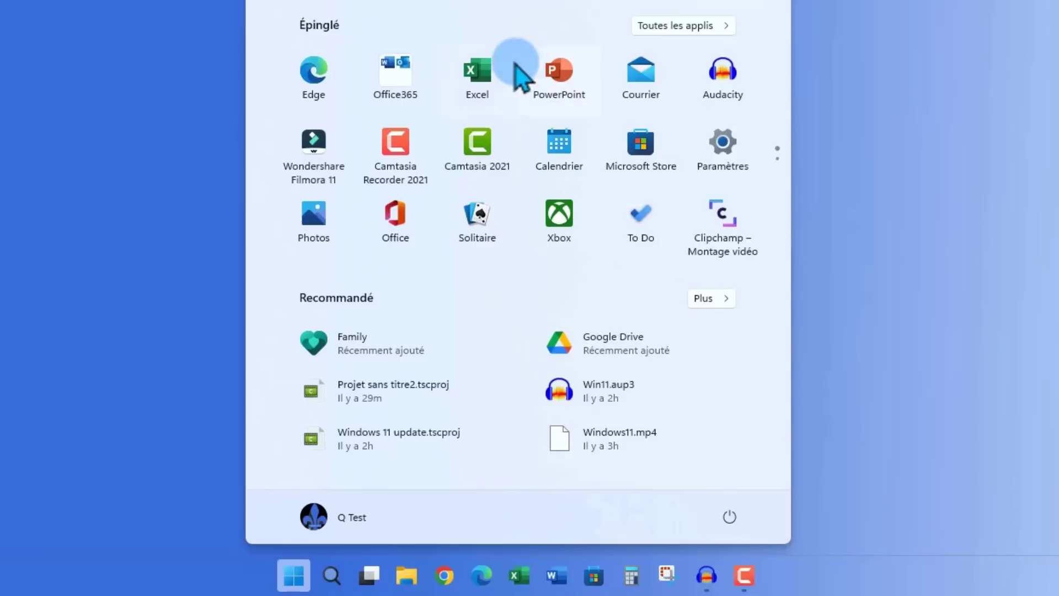
Try to pin PowerPoint to the taskbar from the Start menu's pinned apps.
{"action": "left_click_drag", "start_coordinate": [541, 84], "coordinate": [807, 584]}
{"action": "left_click_drag", "start_coordinate": [814, 576], "coordinate": [805, 581]}
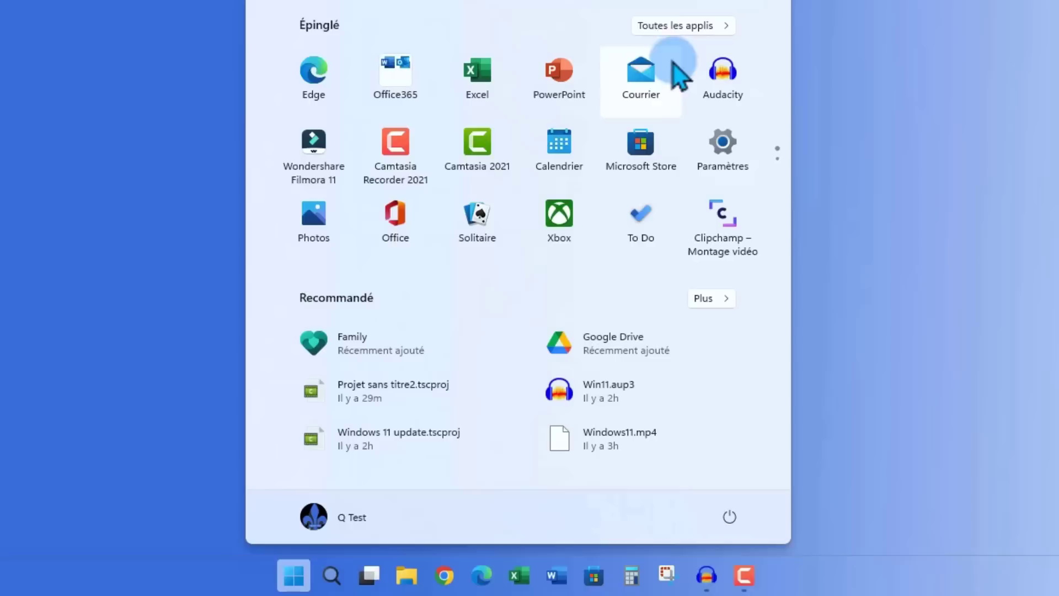
Pin Access to the taskbar from the Start menu's full application list.
{"action": "left_click", "coordinate": [656, 31]}
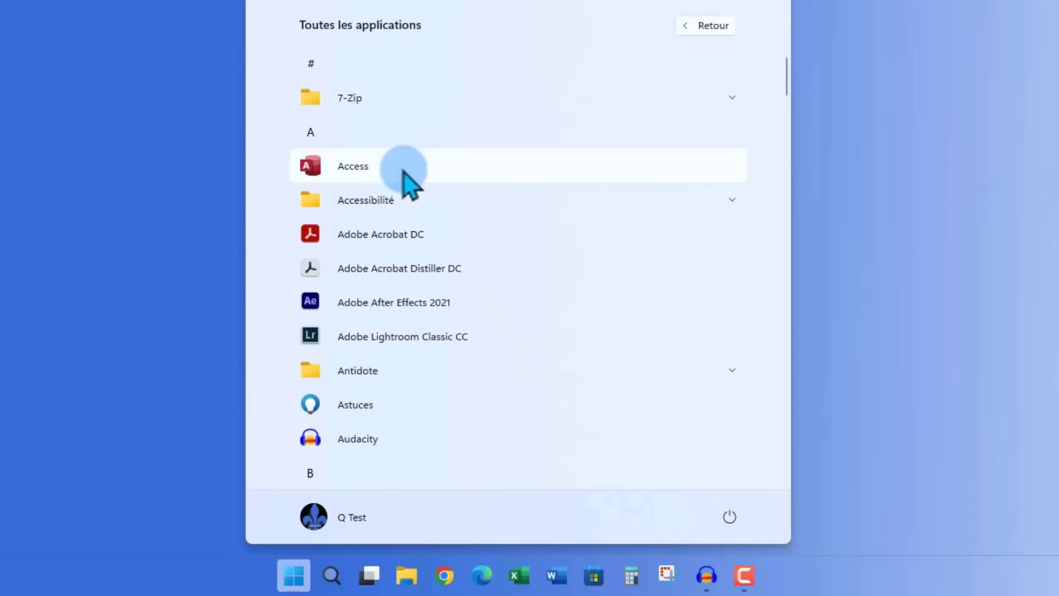
{"action": "left_click_drag", "start_coordinate": [360, 172], "coordinate": [799, 581]}
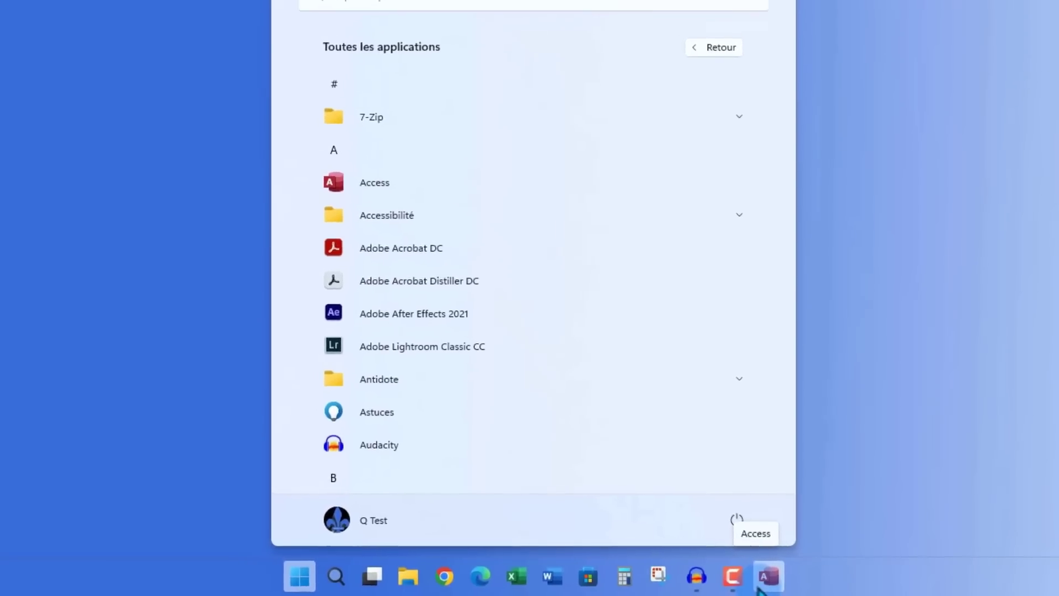
Try to place a PowerPoint shortcut on the desktop from the Start menu's pinned apps.
{"action": "left_click", "coordinate": [724, 71]}
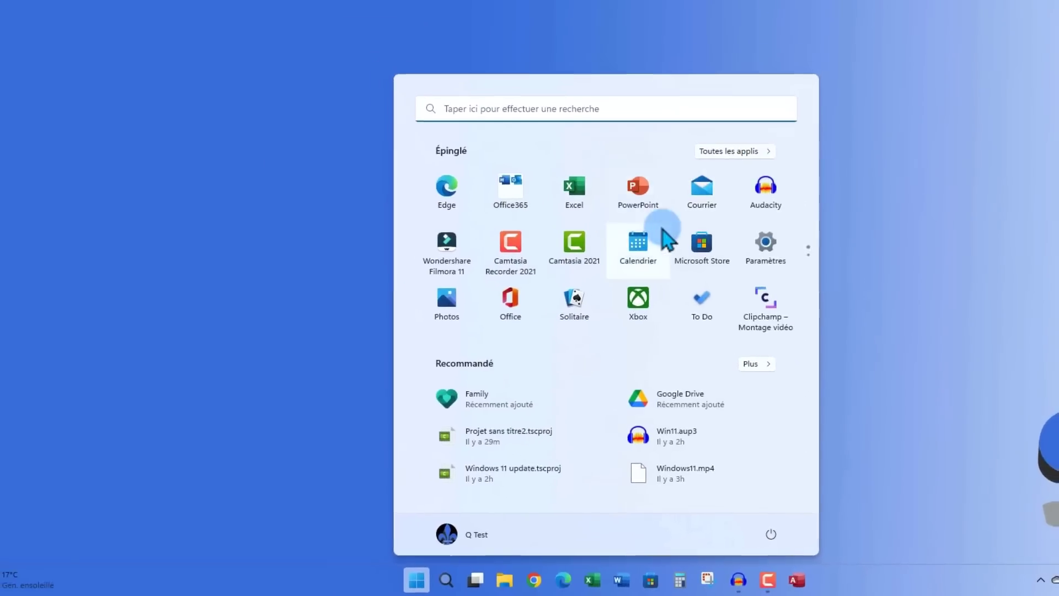
{"action": "left_click_drag", "start_coordinate": [655, 208], "coordinate": [119, 9]}
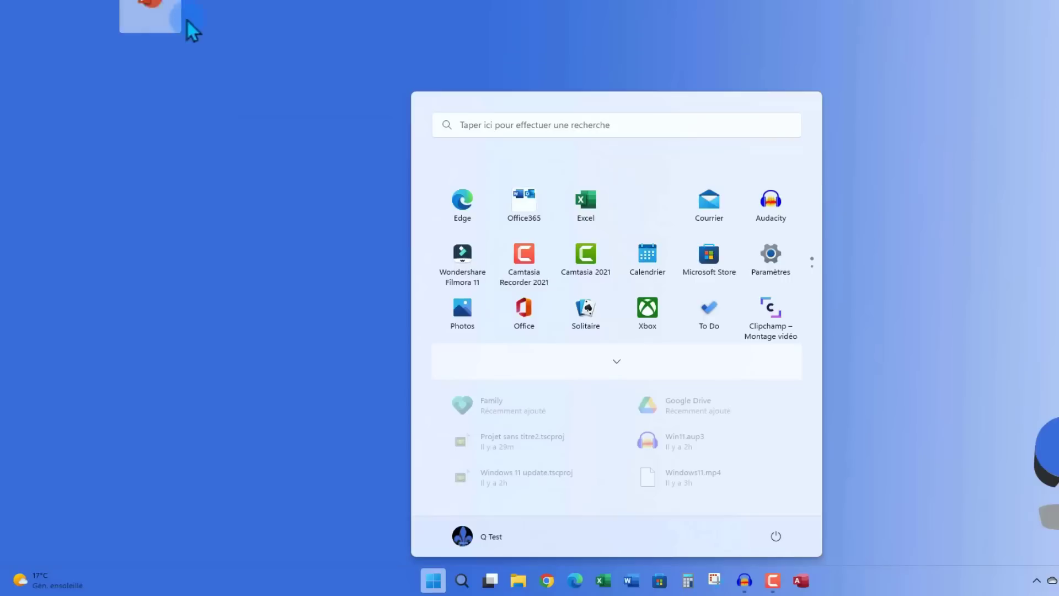
{"action": "left_click_drag", "start_coordinate": [107, 47], "coordinate": [639, 199]}
Place an Access shortcut on the desktop from the Start menu's full application list.
{"action": "left_click", "coordinate": [747, 167]}
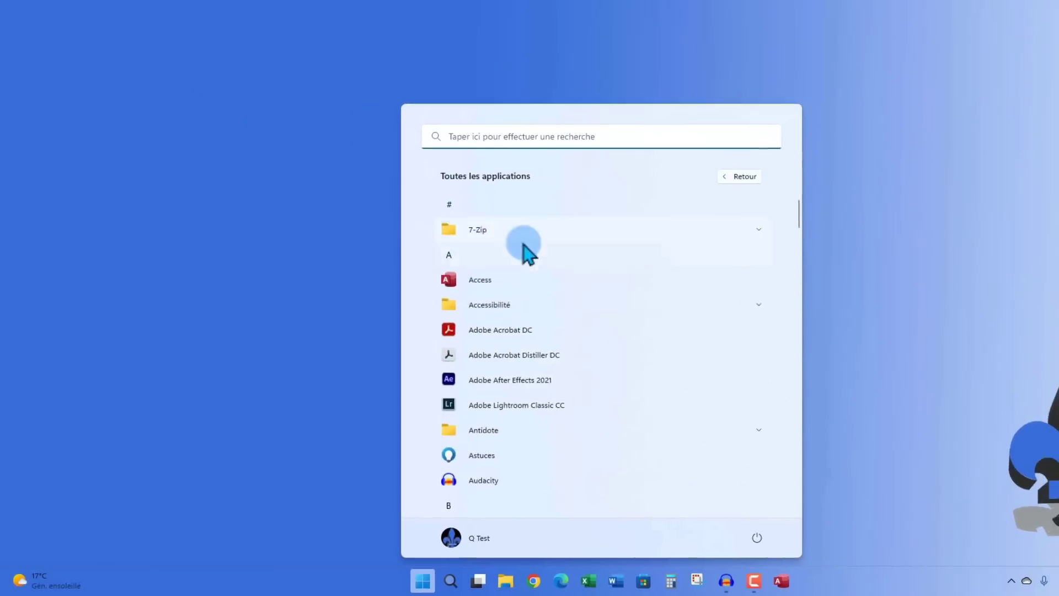
{"action": "left_click_drag", "start_coordinate": [477, 277], "coordinate": [100, 47]}
{"action": "left_click_drag", "start_coordinate": [88, 118], "coordinate": [87, 122]}
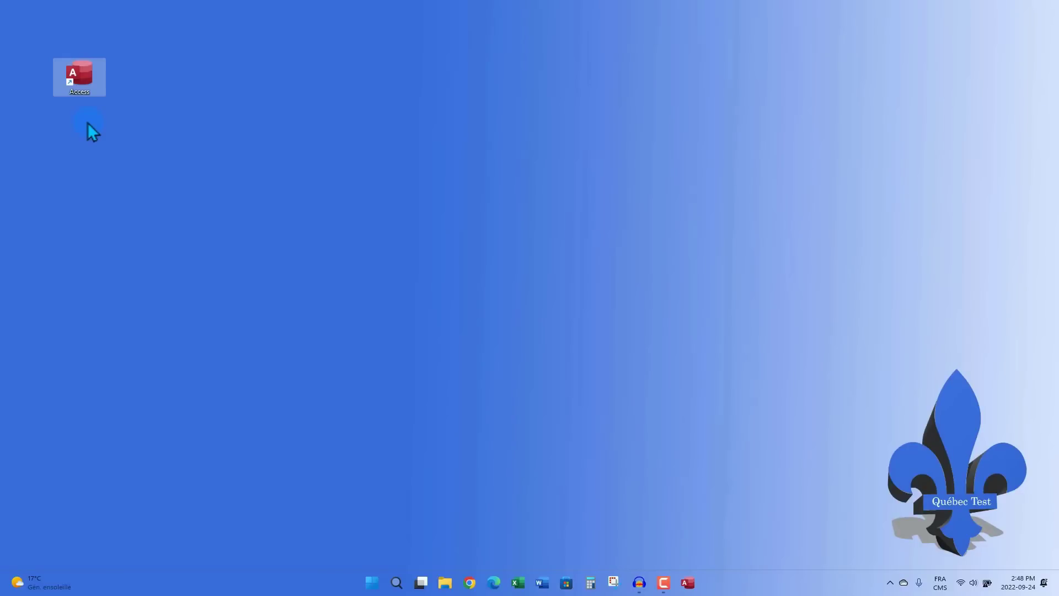
Open the Start menu settings, set the layout to Autres épingles, and view the resulting Start menu.
{"action": "left_click", "coordinate": [372, 582]}
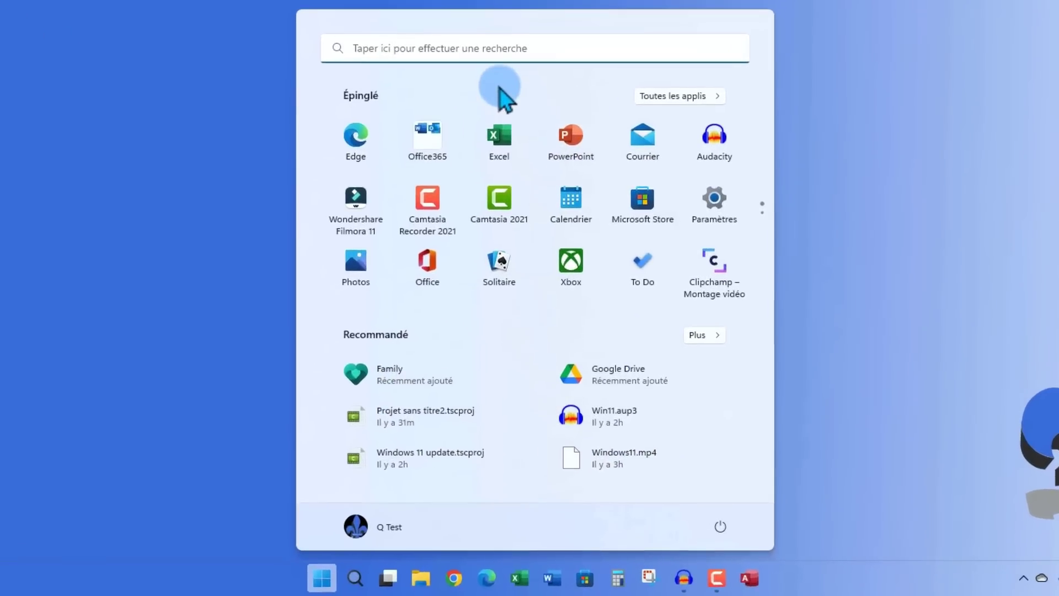
{"action": "right_click", "coordinate": [496, 81]}
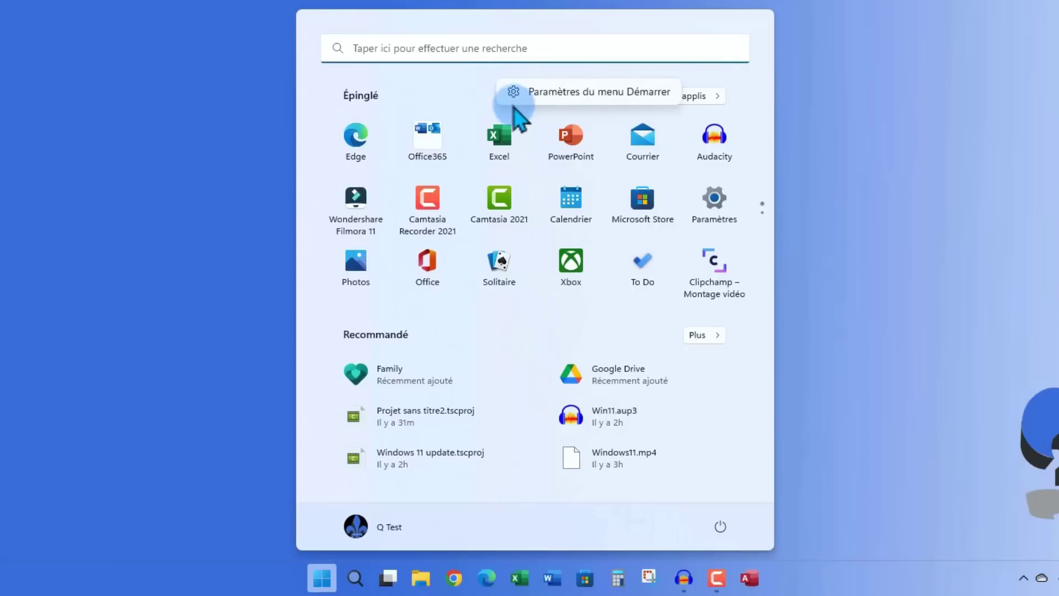
{"action": "left_click", "coordinate": [550, 102]}
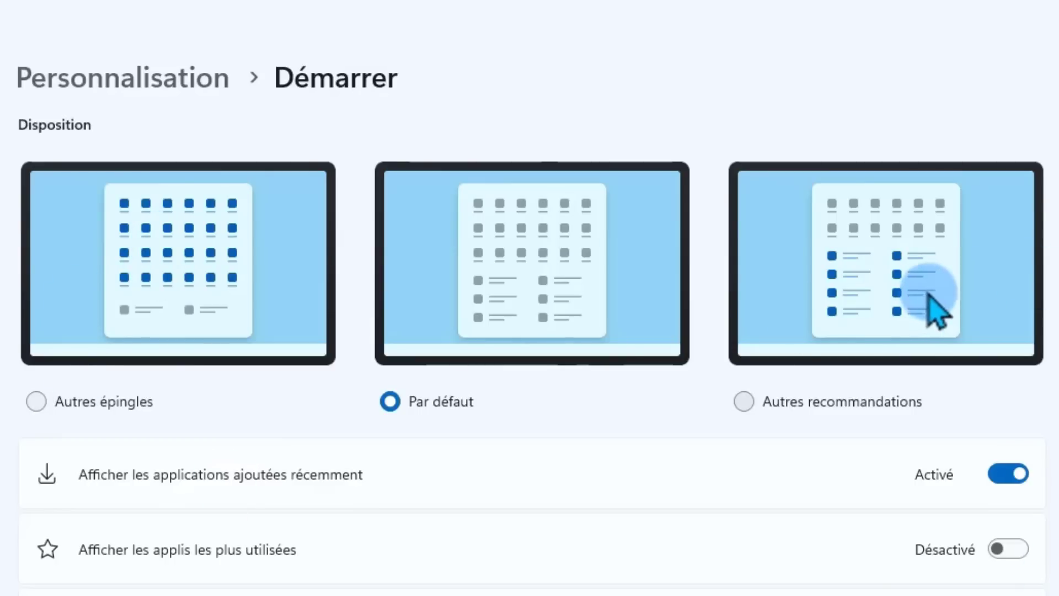
{"action": "left_click", "coordinate": [216, 259]}
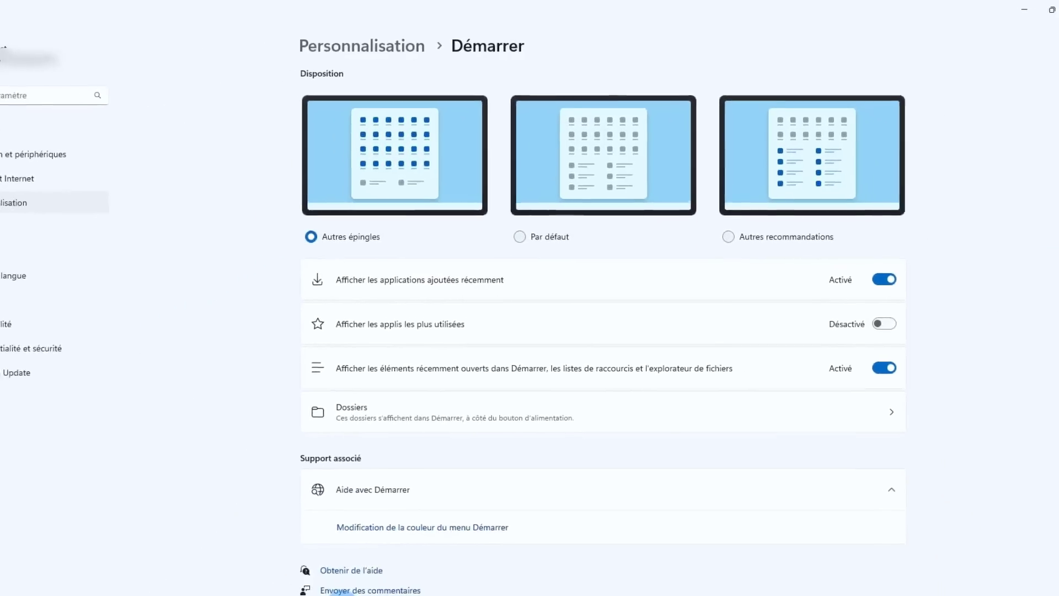
{"action": "key", "text": "super"}
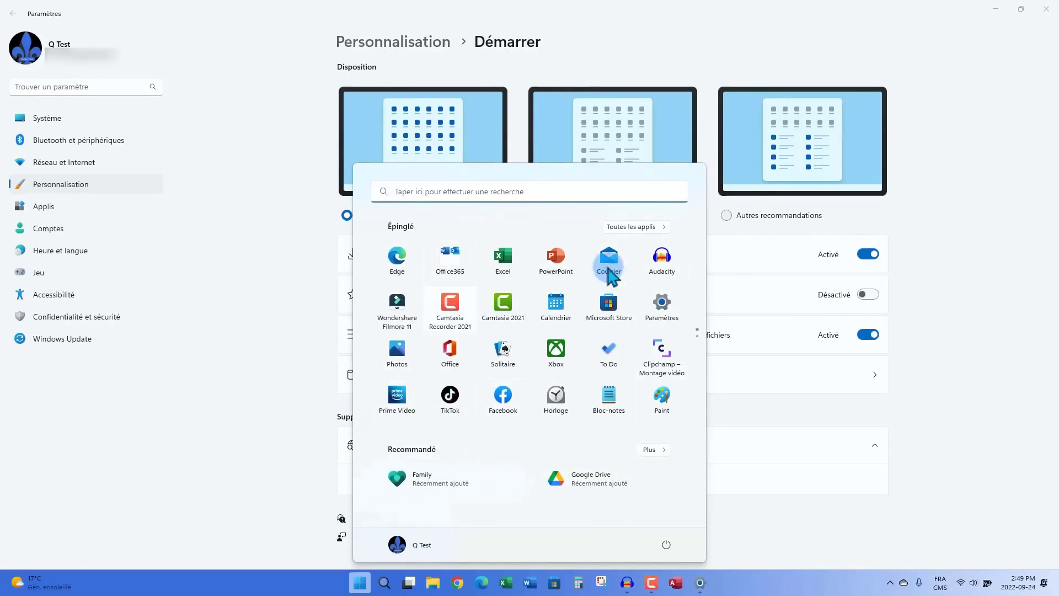
Set the Start menu layout to Autres recommandations and view the resulting Start menu.
{"action": "left_click", "coordinate": [764, 166]}
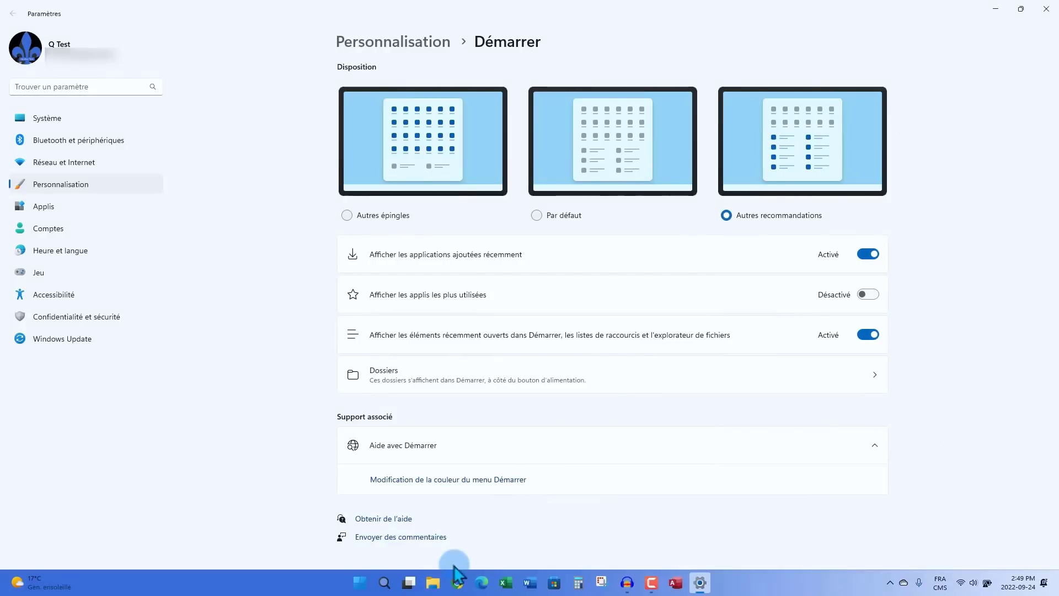
{"action": "left_click", "coordinate": [359, 583]}
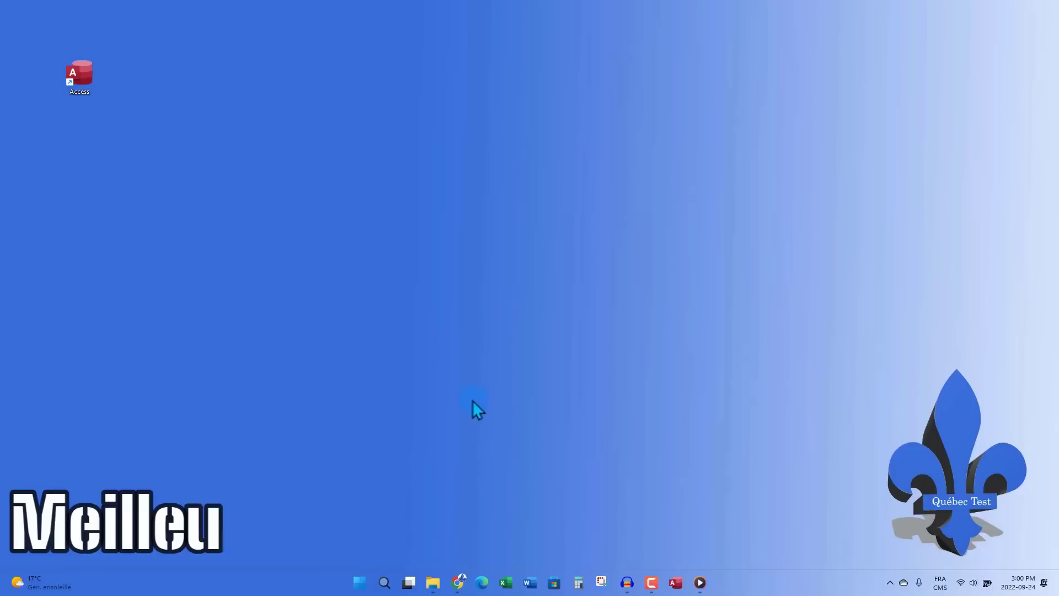
Switch to the Projets folder in File Explorer and try moving IMG_0580.JPG to the SDXC (D:) drive.
{"action": "left_click", "coordinate": [432, 587]}
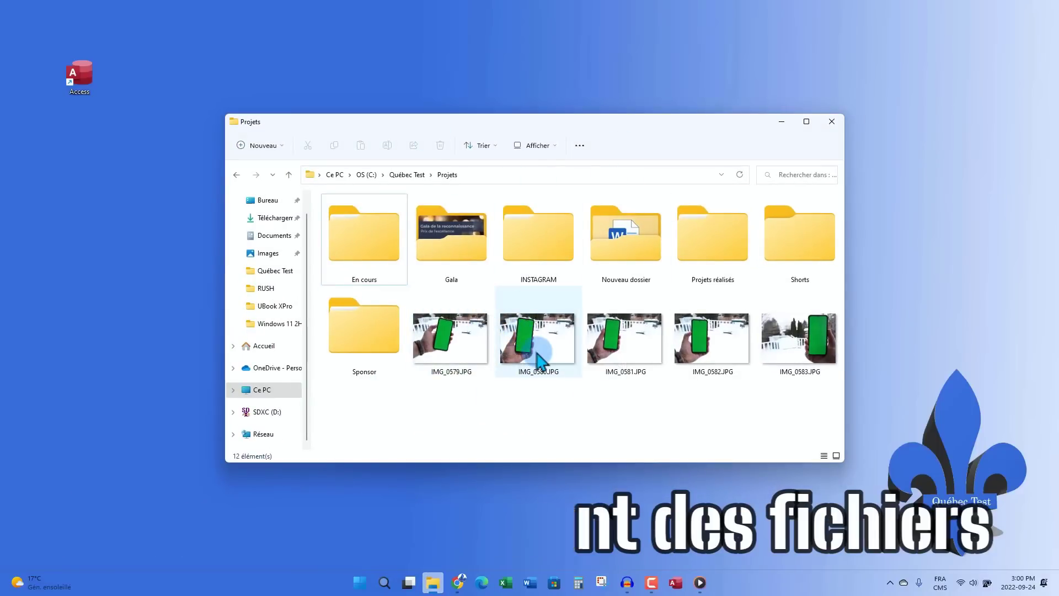
{"action": "left_click_drag", "start_coordinate": [535, 356], "coordinate": [233, 411]}
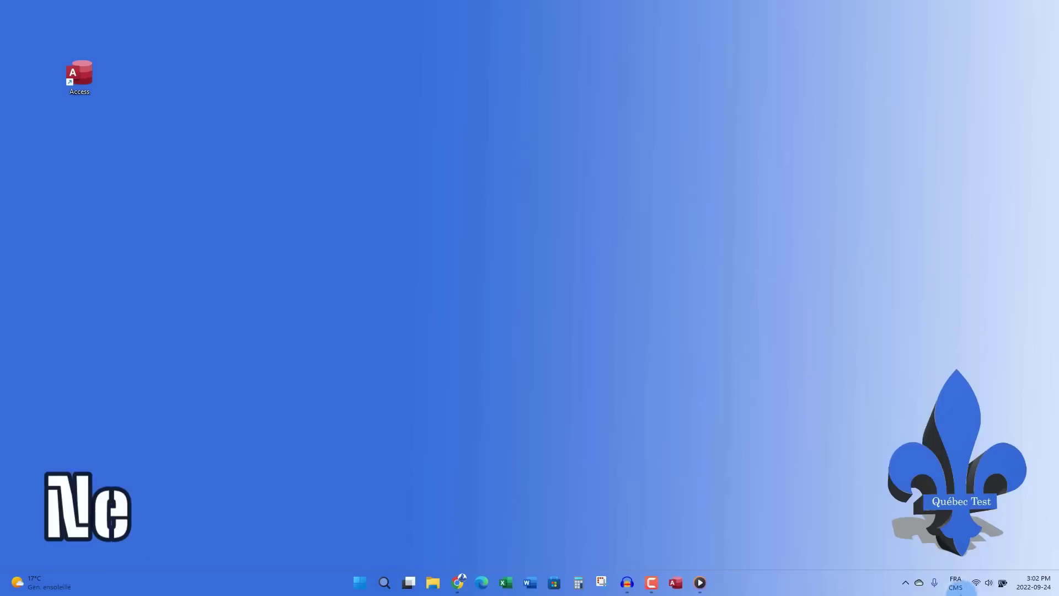
Turn on Ne pas déranger in the notification centre and start a 30-minute Concentration session.
{"action": "left_click", "coordinate": [1047, 586]}
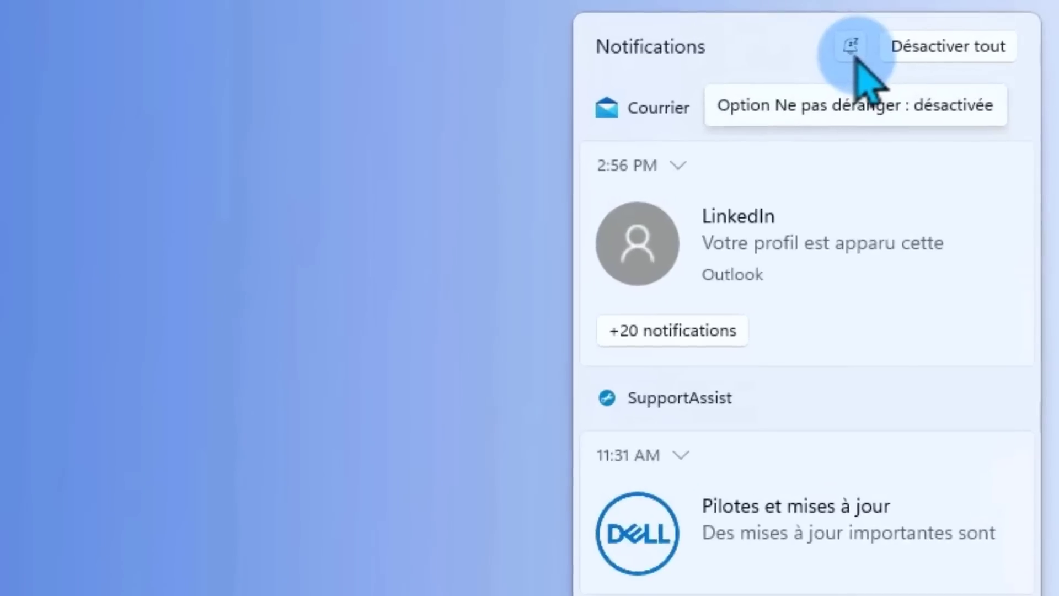
{"action": "left_click", "coordinate": [977, 20]}
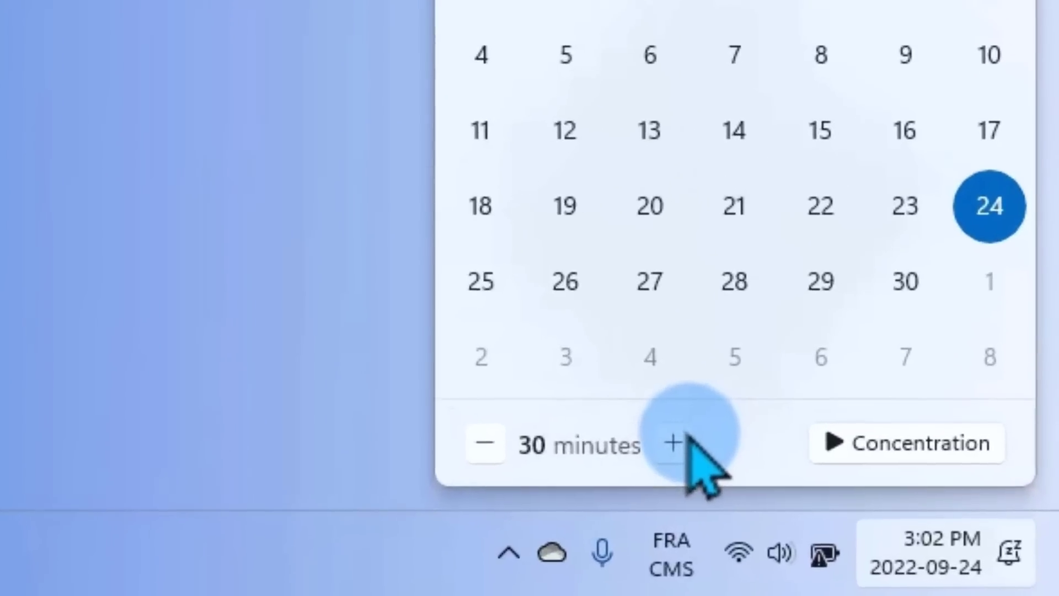
{"action": "left_click", "coordinate": [941, 548]}
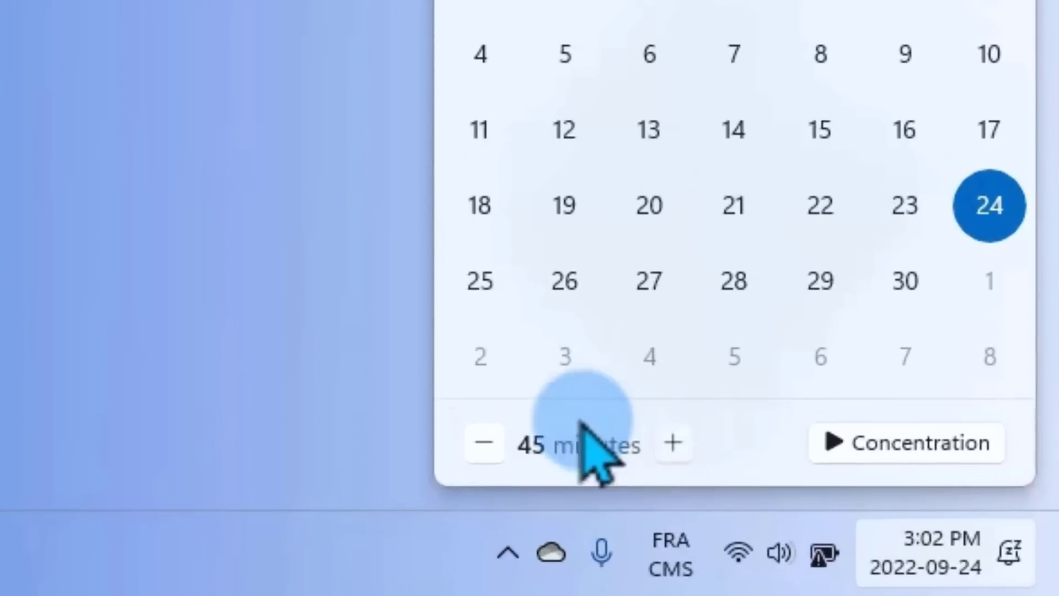
{"action": "left_click", "coordinate": [475, 442]}
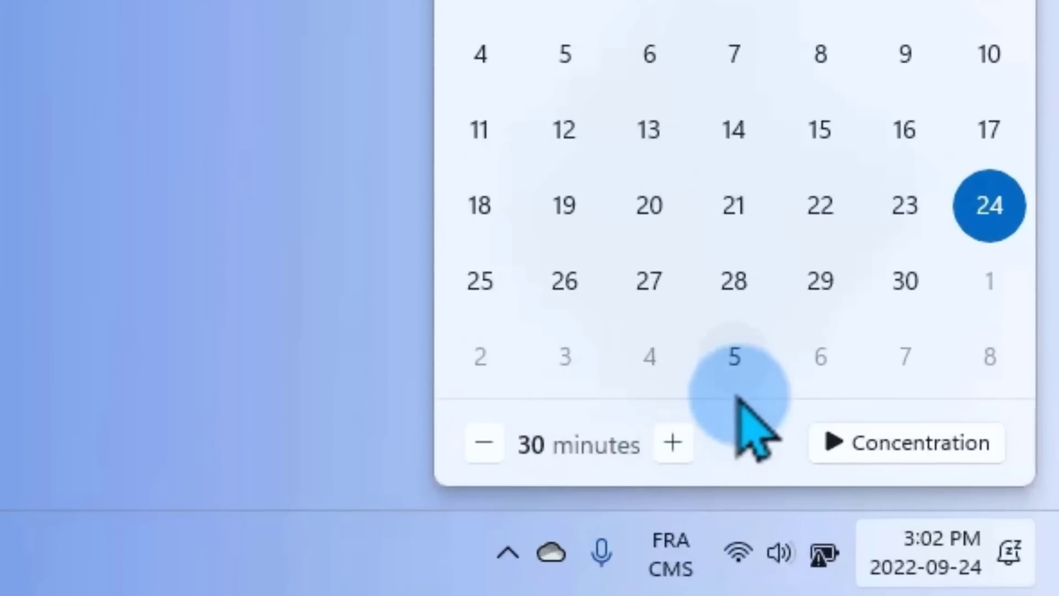
{"action": "left_click", "coordinate": [815, 439]}
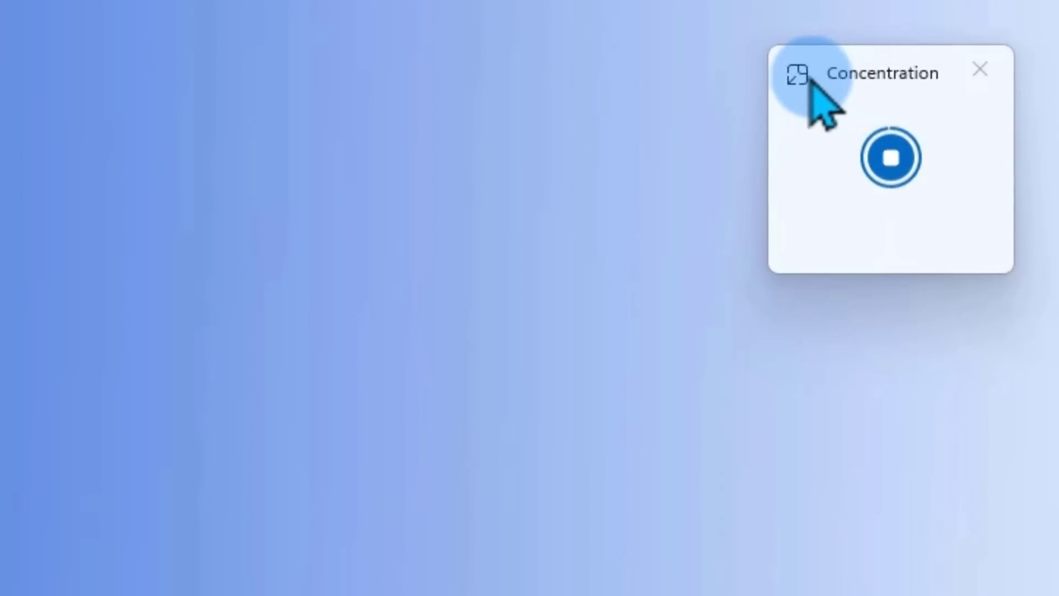
Expand the compact Concentration timer to the full Horloge window and open the Horloge settings.
{"action": "left_click", "coordinate": [806, 78]}
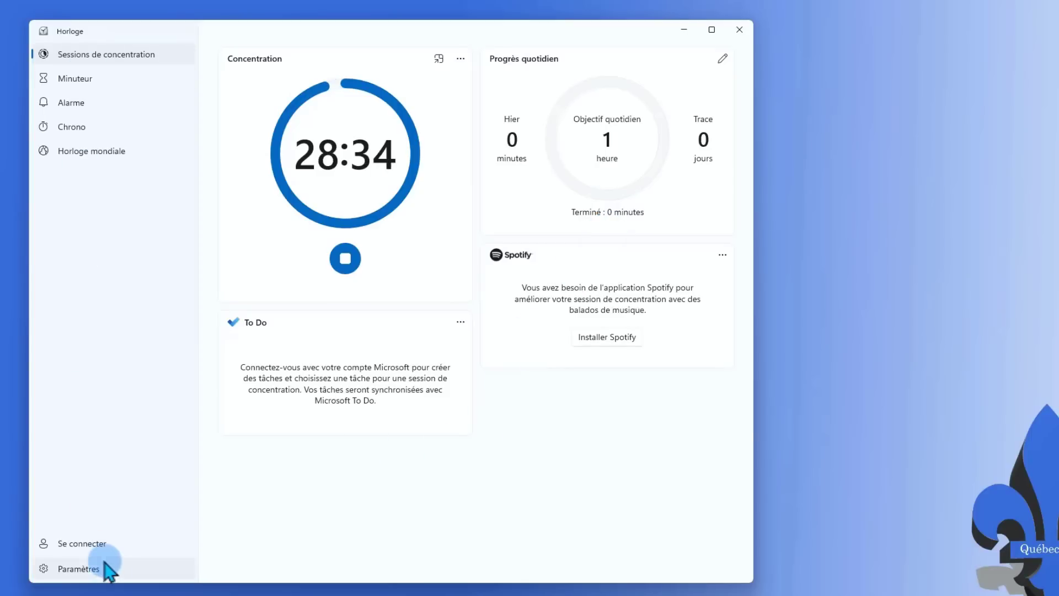
{"action": "left_click", "coordinate": [110, 571]}
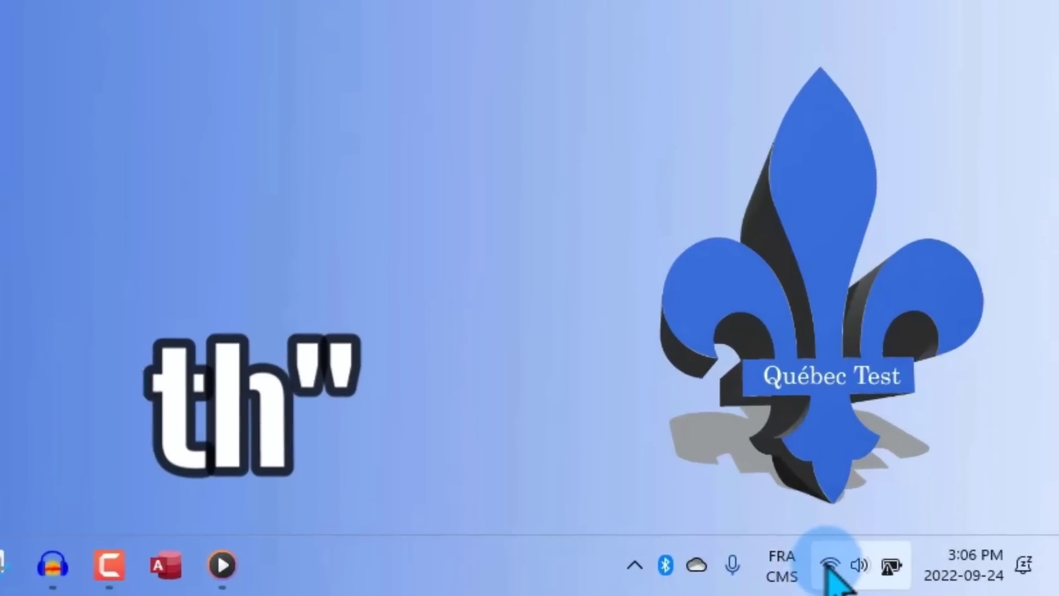
Open the quick settings and show the Bluetooth device management list.
{"action": "left_click", "coordinate": [959, 582]}
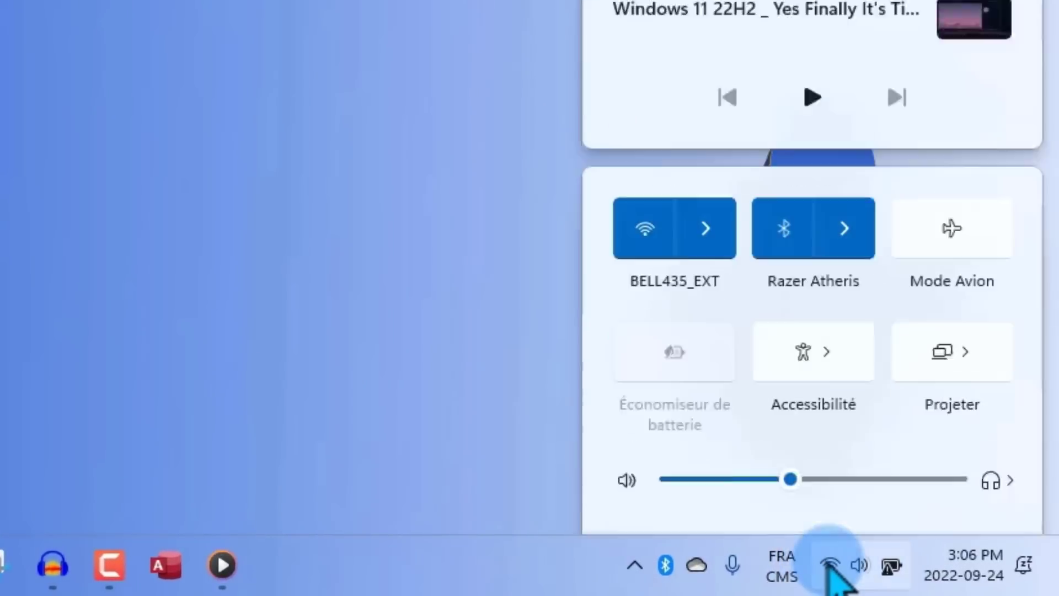
{"action": "left_click", "coordinate": [845, 150]}
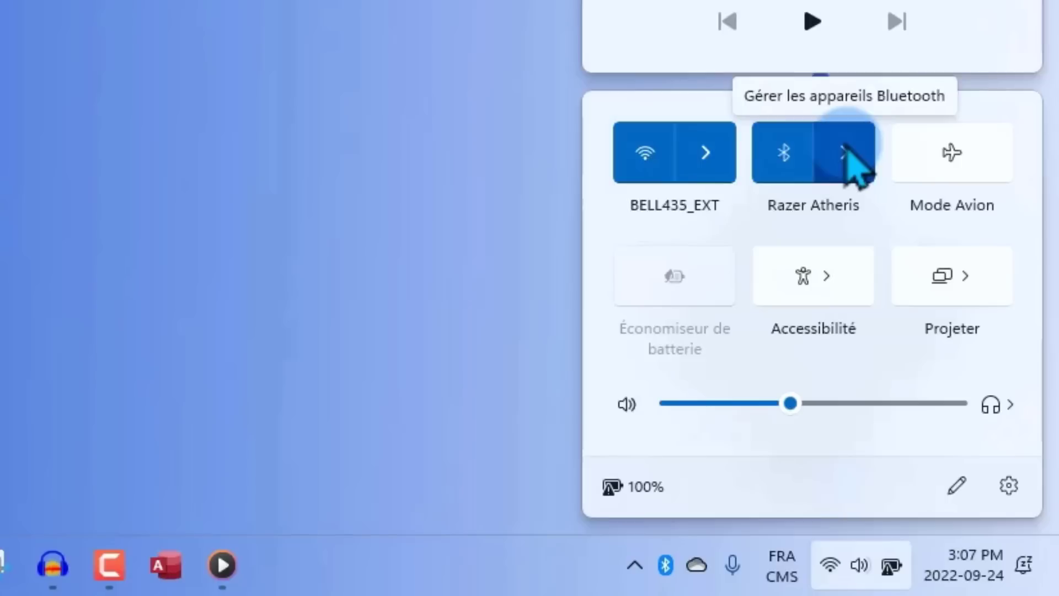
{"action": "left_click", "coordinate": [847, 149]}
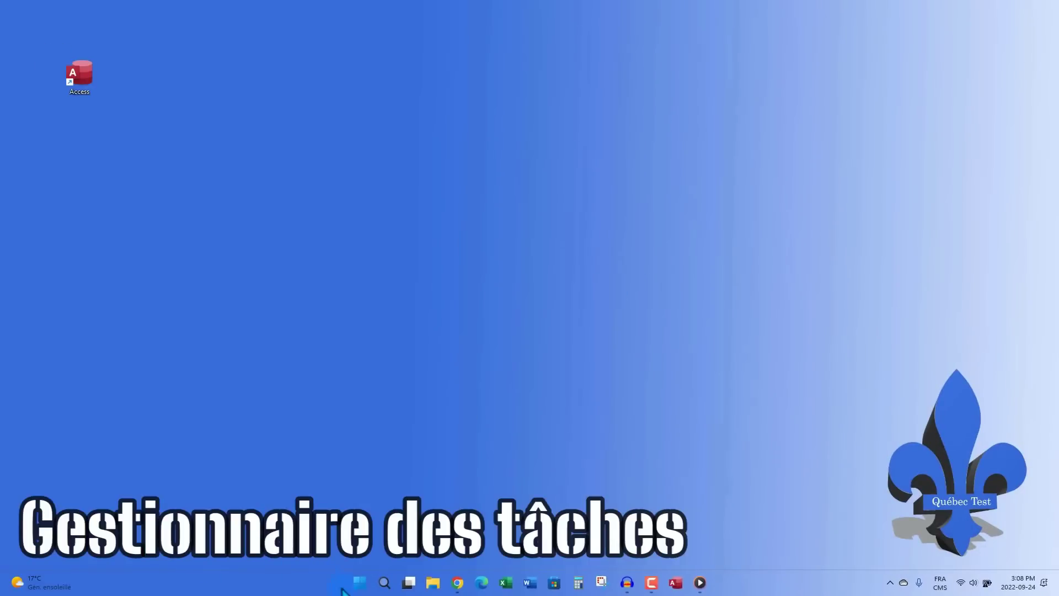
Open the Gestionnaire des tâches, reposition its window, and view the dialog for running a new task without creating one.
{"action": "right_click", "coordinate": [364, 588]}
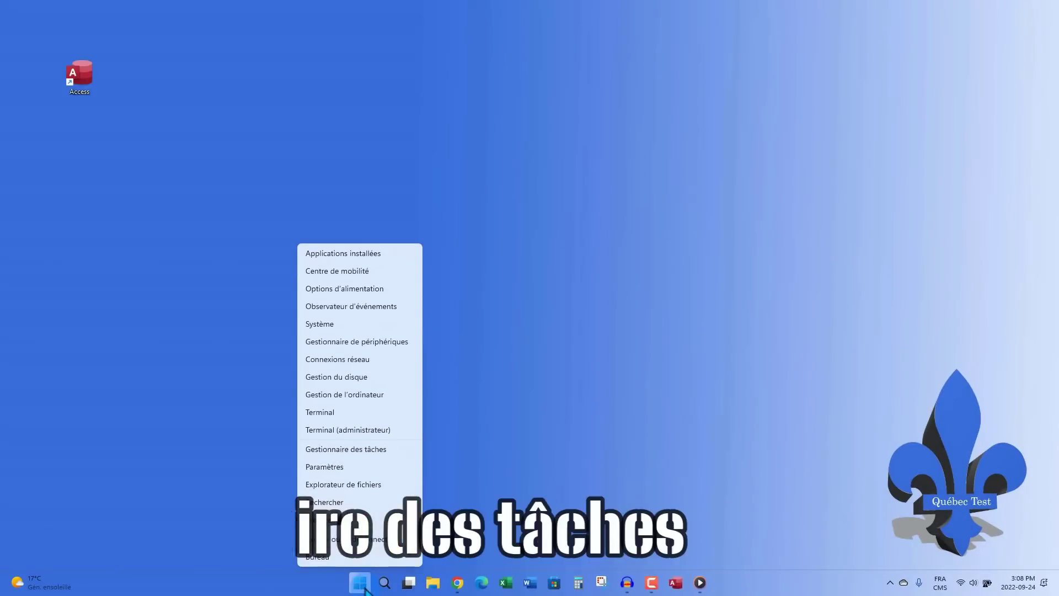
{"action": "left_click", "coordinate": [364, 452]}
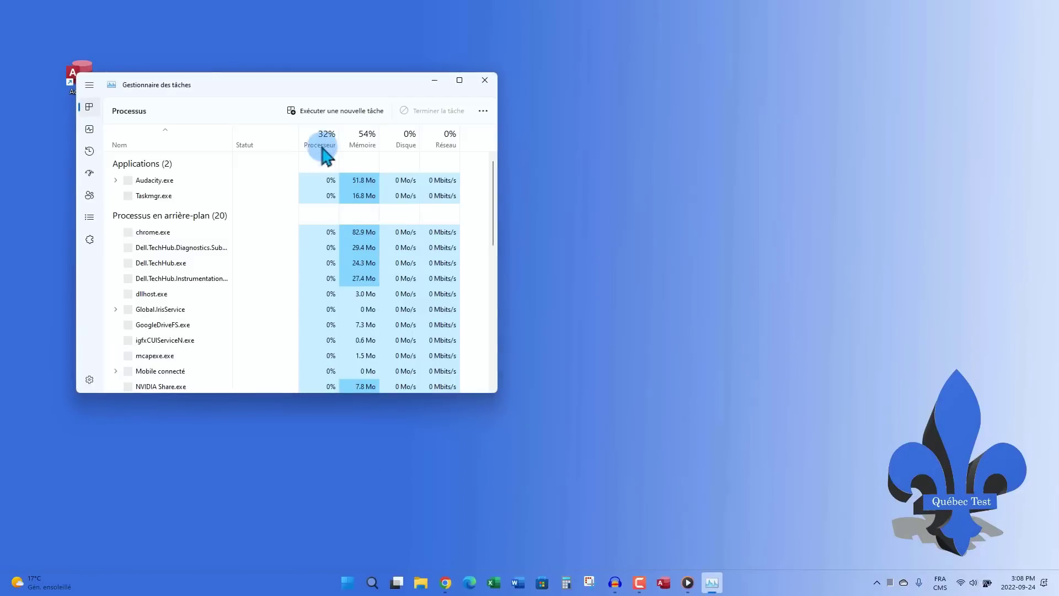
{"action": "left_click_drag", "start_coordinate": [618, 94], "coordinate": [547, 133]}
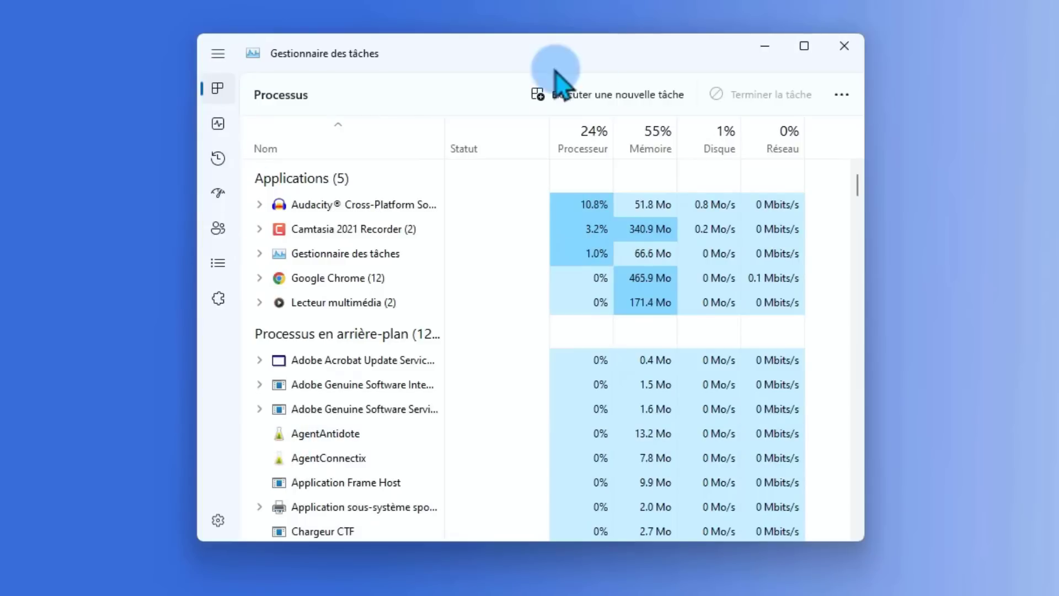
{"action": "left_click", "coordinate": [596, 96]}
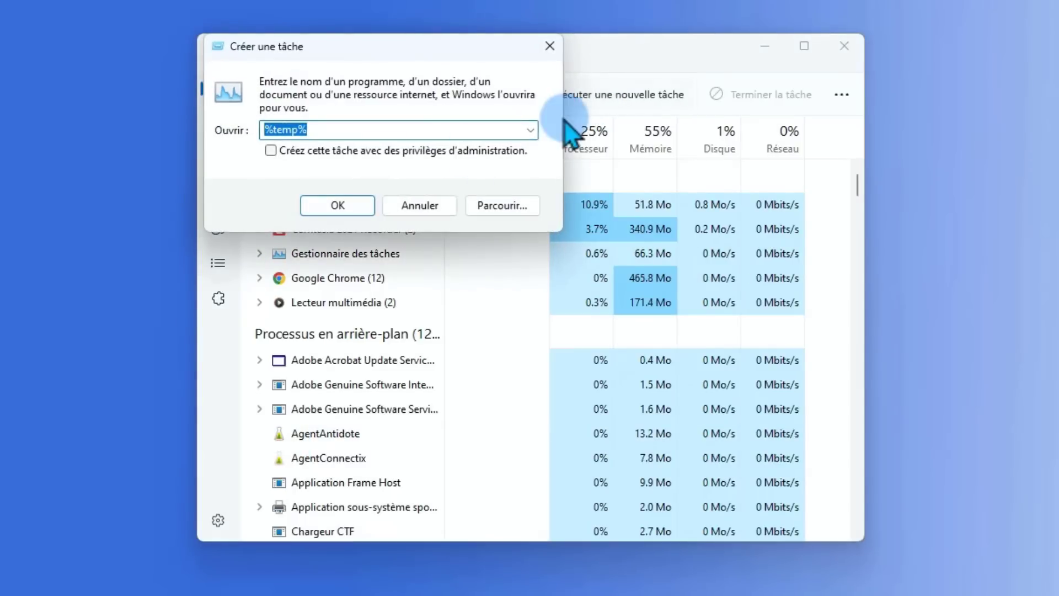
{"action": "left_click", "coordinate": [423, 205]}
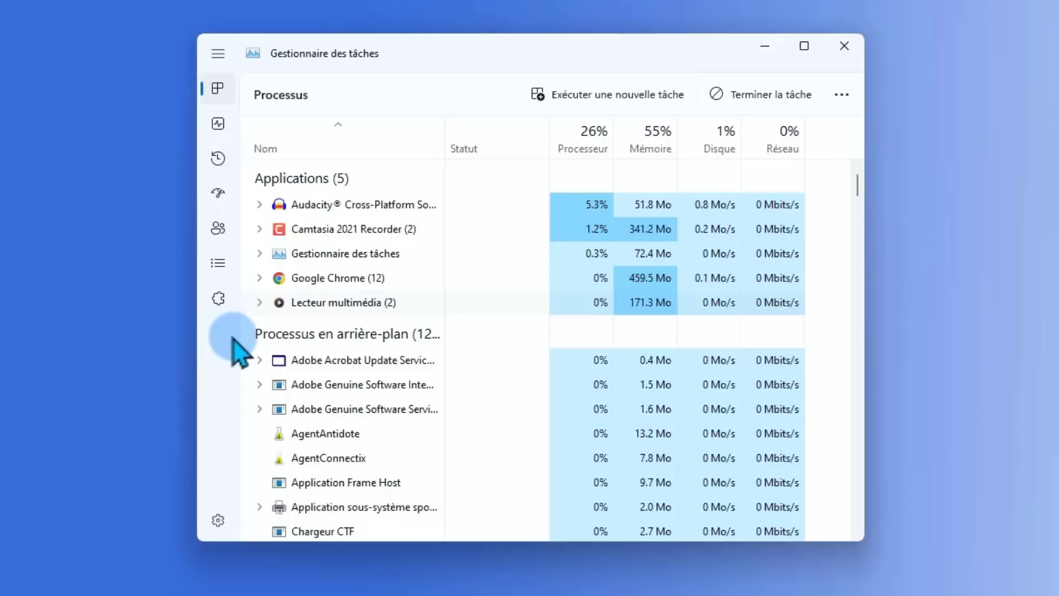
Expand the Lecteur multimédia process group and try to apply Mode d'efficacité to its Lecteur multimédia process.
{"action": "left_click", "coordinate": [260, 303]}
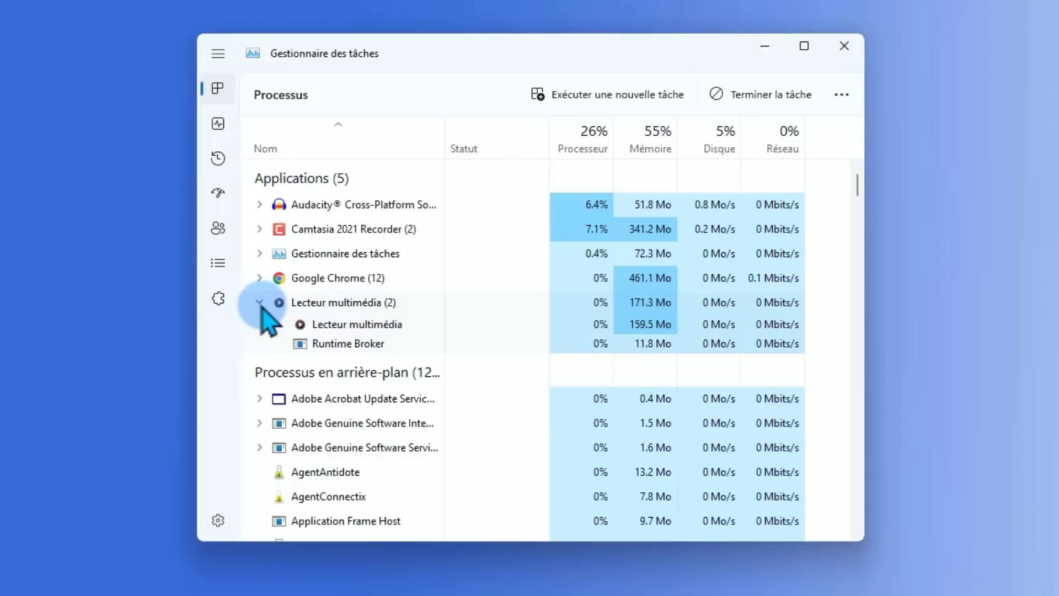
{"action": "right_click", "coordinate": [402, 336]}
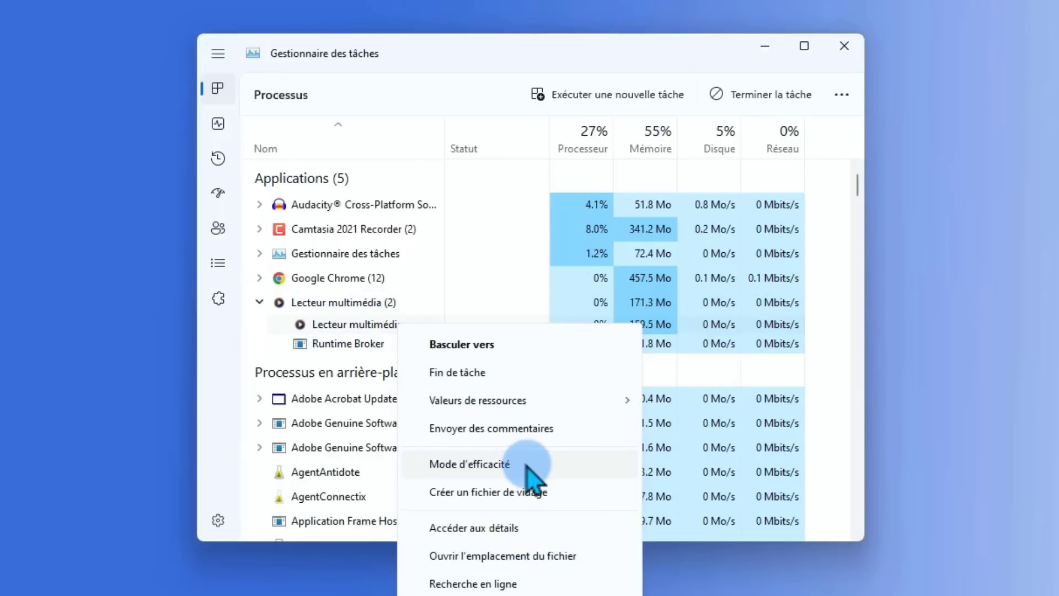
{"action": "left_click", "coordinate": [470, 464]}
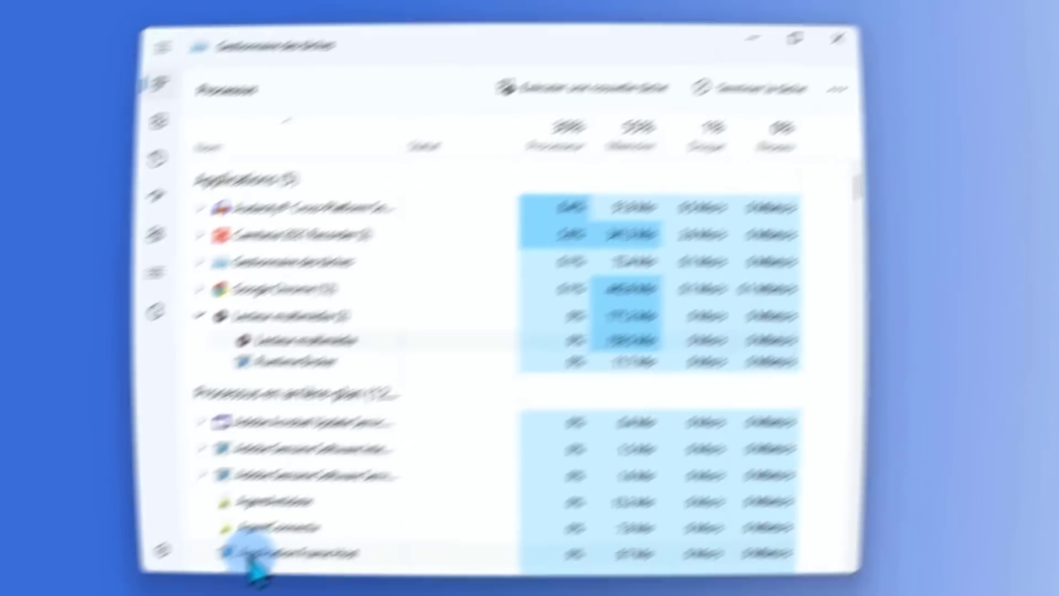
Review the Gestionnaire des tâches settings for start page, update speed and window management, and close the window.
{"action": "left_click", "coordinate": [221, 514]}
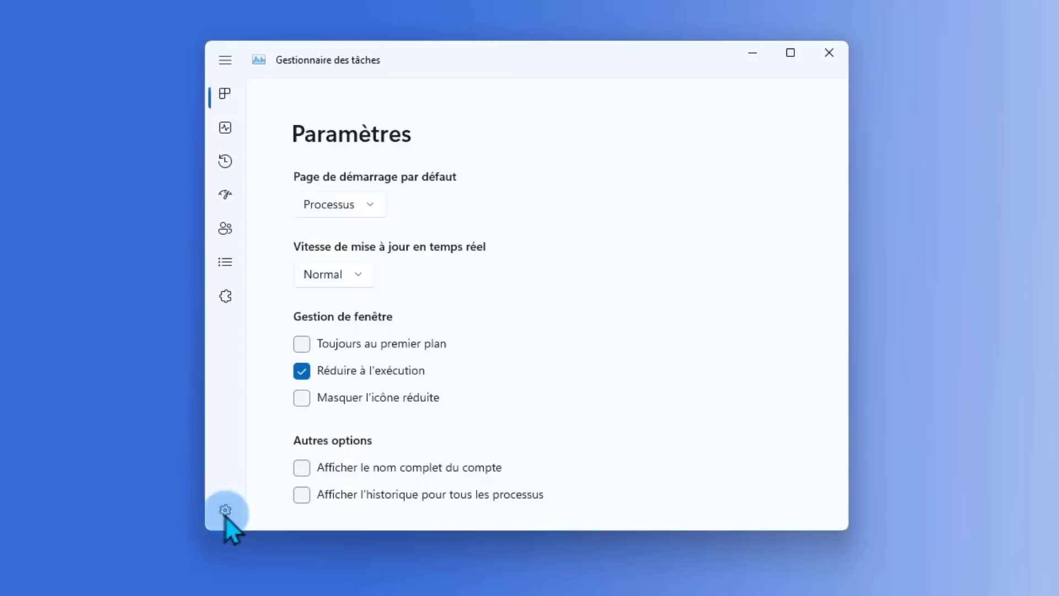
{"action": "scroll", "coordinate": [353, 364], "scroll_direction": "down", "scroll_amount": 1}
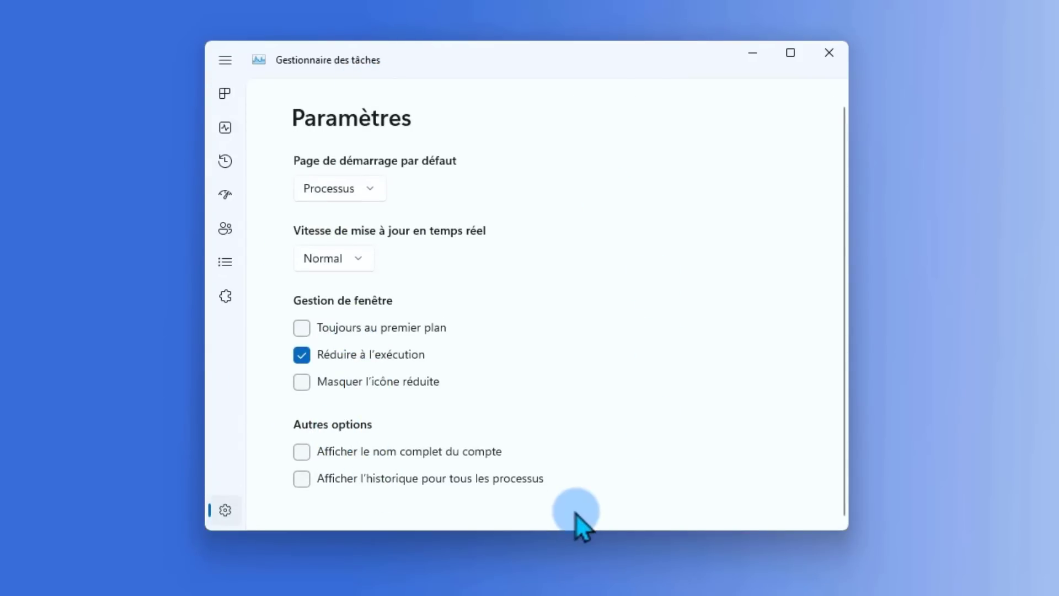
{"action": "left_click", "coordinate": [829, 53]}
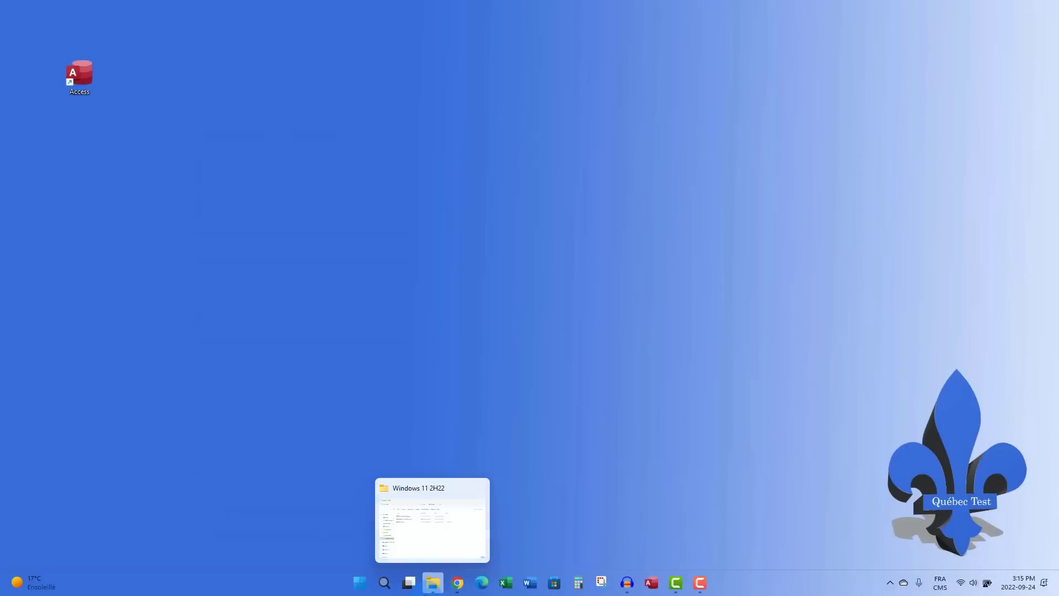
Restore the Windows 11 2H22 folder window and snap it to half the screen beside the QTest Google Drive window.
{"action": "left_click", "coordinate": [429, 589]}
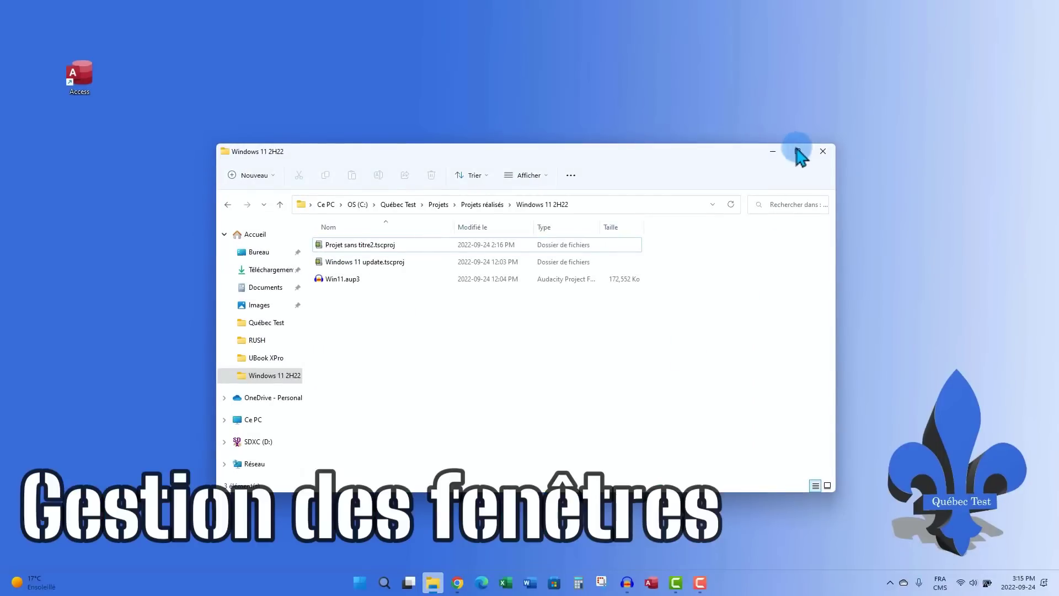
{"action": "mouse_move", "coordinate": [797, 152]}
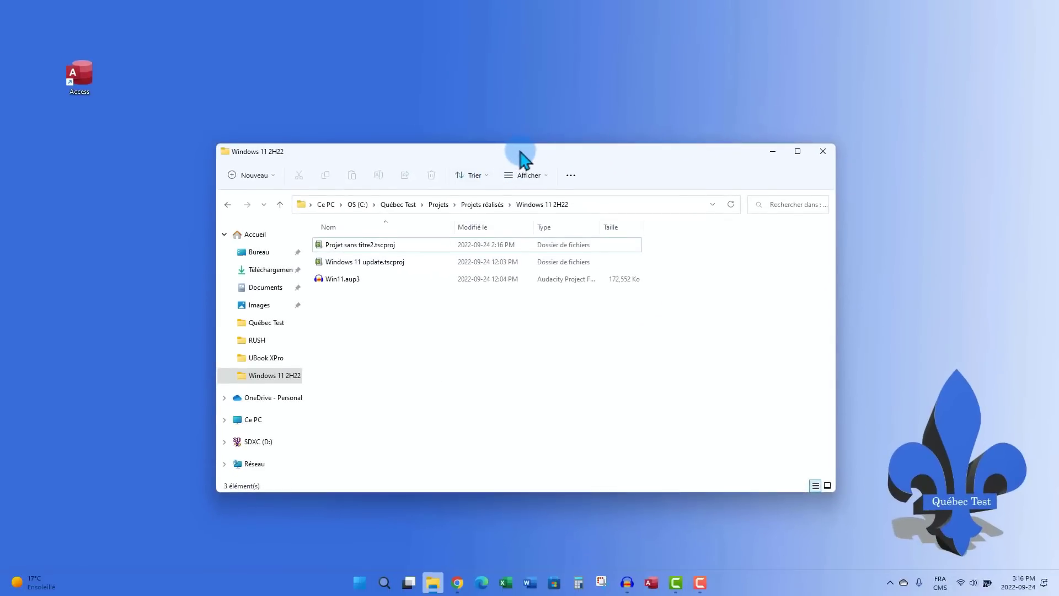
{"action": "left_click_drag", "start_coordinate": [519, 150], "coordinate": [362, 52]}
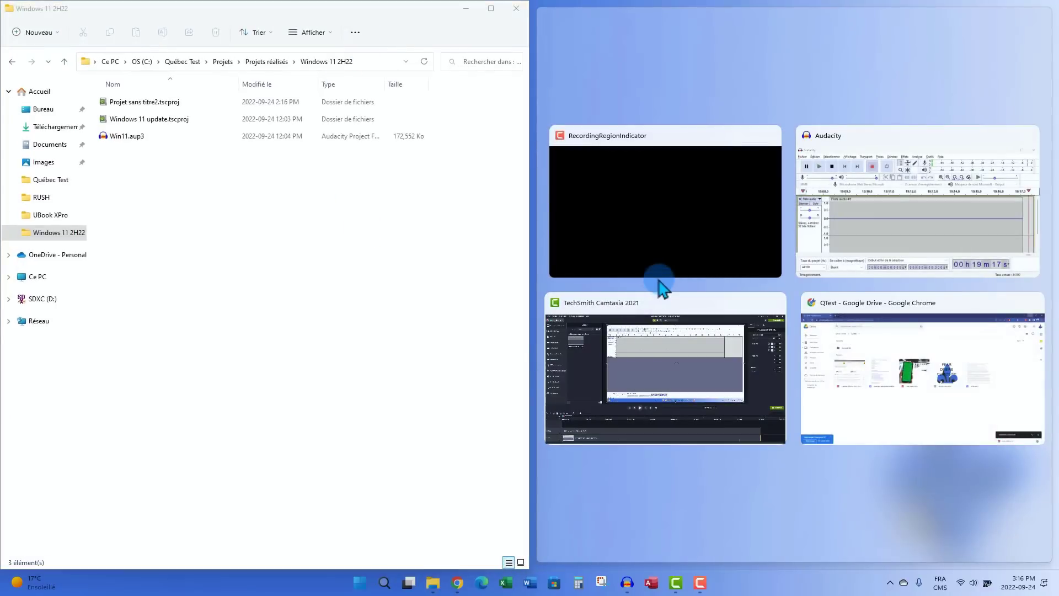
{"action": "left_click", "coordinate": [898, 338]}
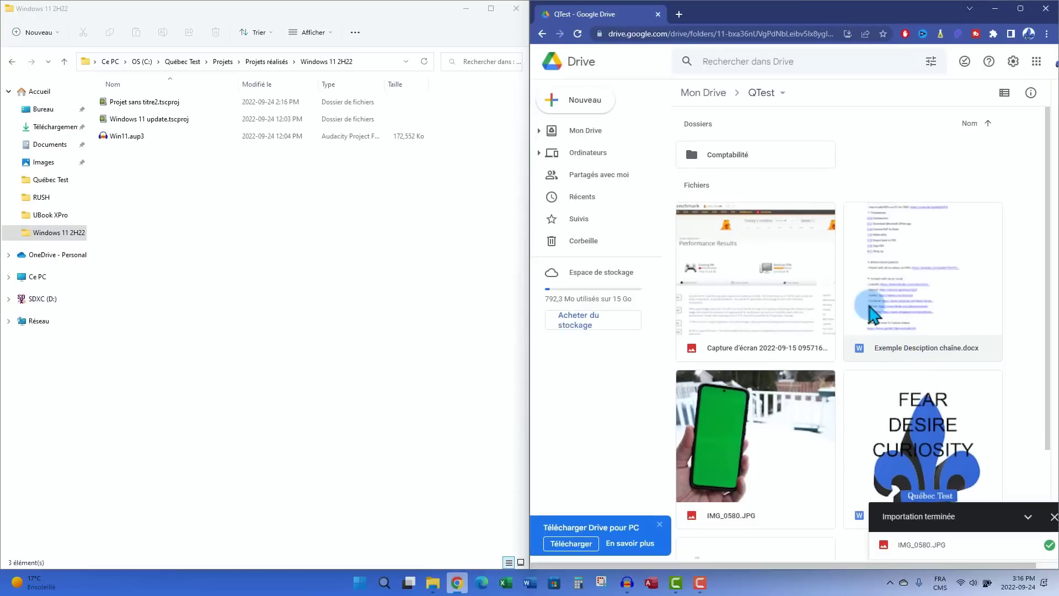
{"action": "left_click", "coordinate": [499, 316]}
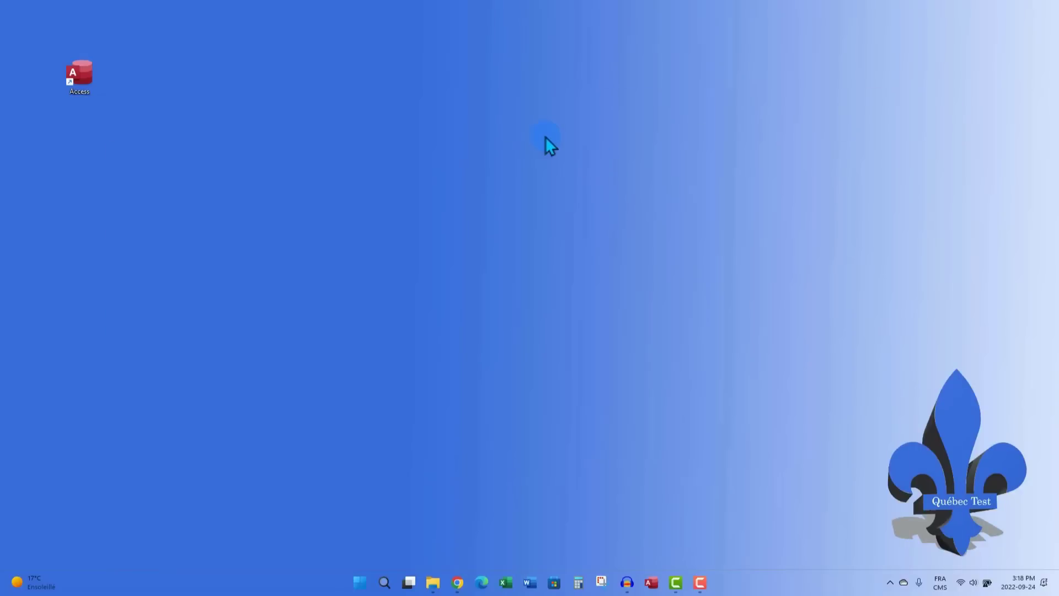
Set the desktop background type to Windows Actualités in the personalization settings and close the settings window.
{"action": "right_click", "coordinate": [538, 175]}
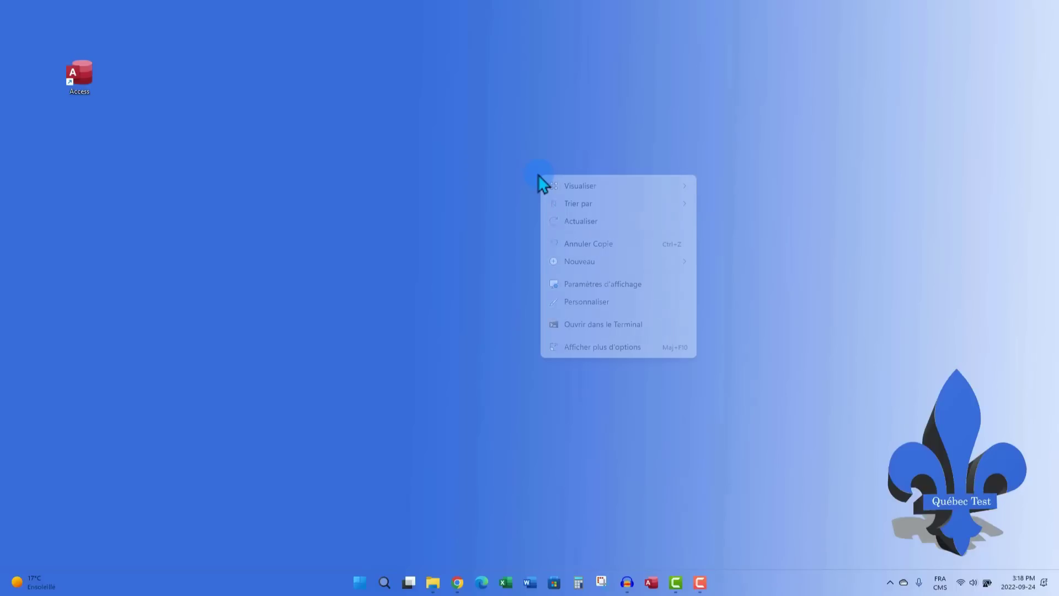
{"action": "left_click", "coordinate": [618, 298]}
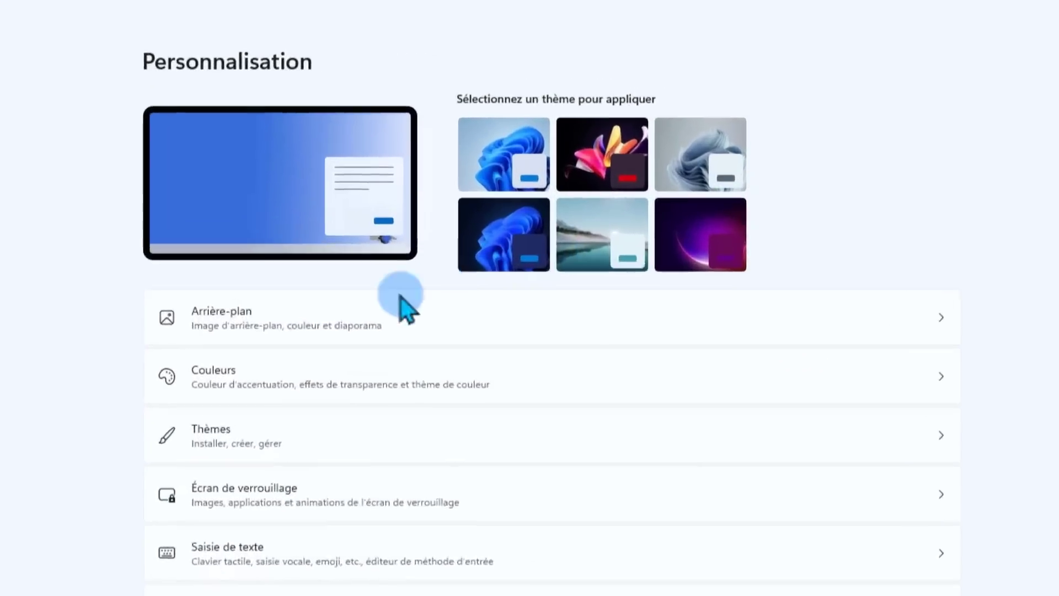
{"action": "left_click", "coordinate": [464, 221]}
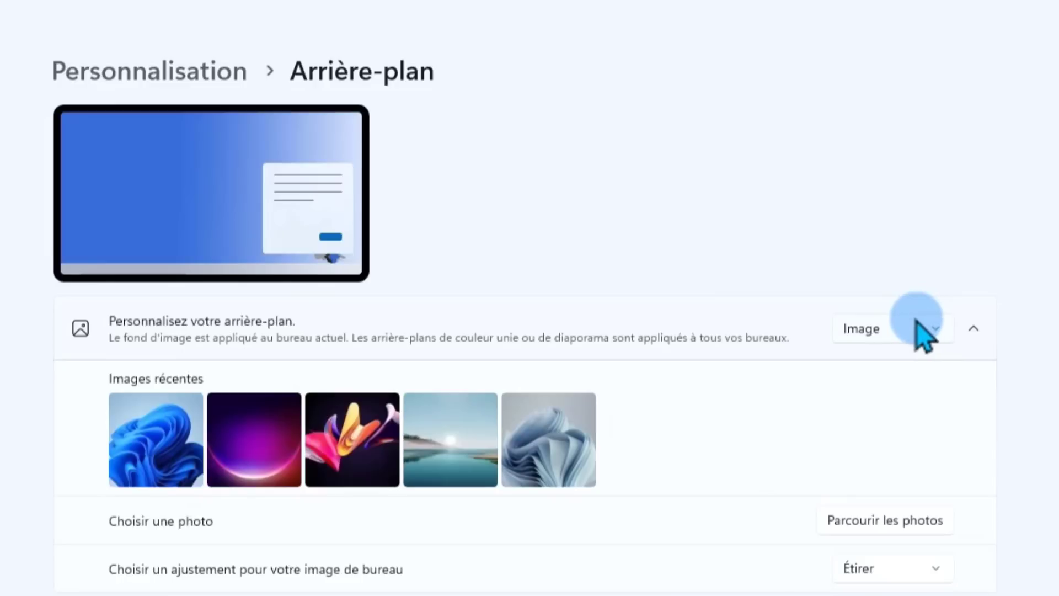
{"action": "left_click", "coordinate": [923, 330]}
{"action": "left_click", "coordinate": [879, 451]}
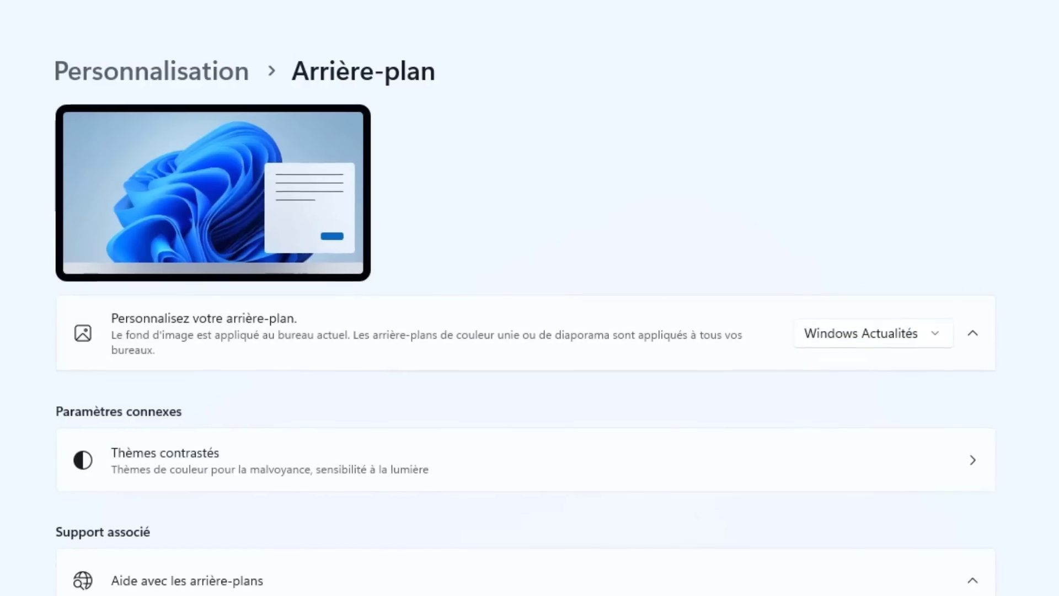
{"action": "left_click", "coordinate": [1045, 6]}
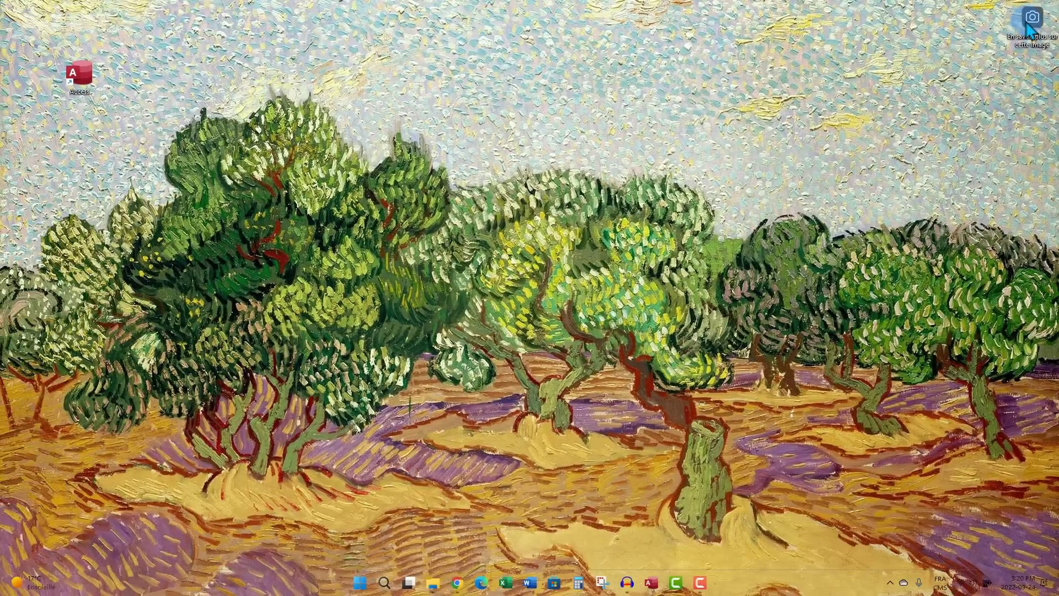
Open the web information about the current desktop background image, look over the results and close the browser.
{"action": "left_click", "coordinate": [1029, 19]}
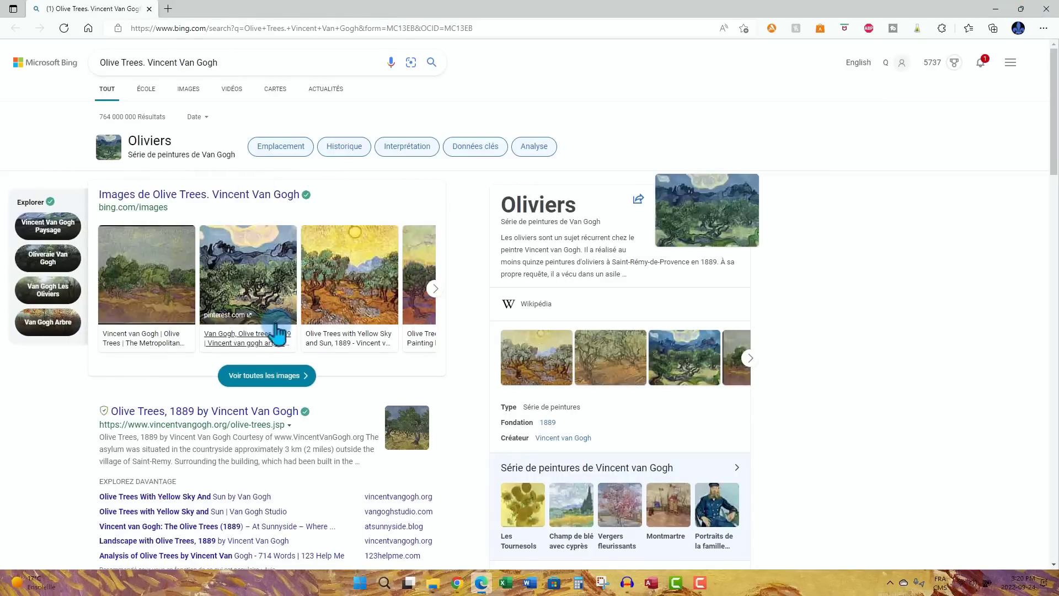
{"action": "mouse_move", "coordinate": [255, 259]}
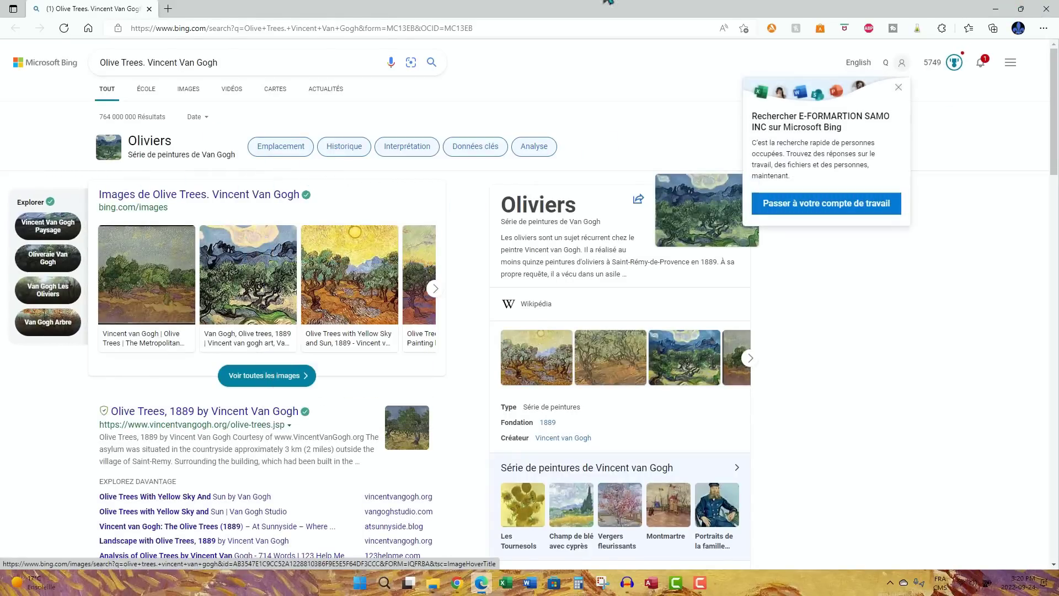
{"action": "left_click", "coordinate": [1045, 9]}
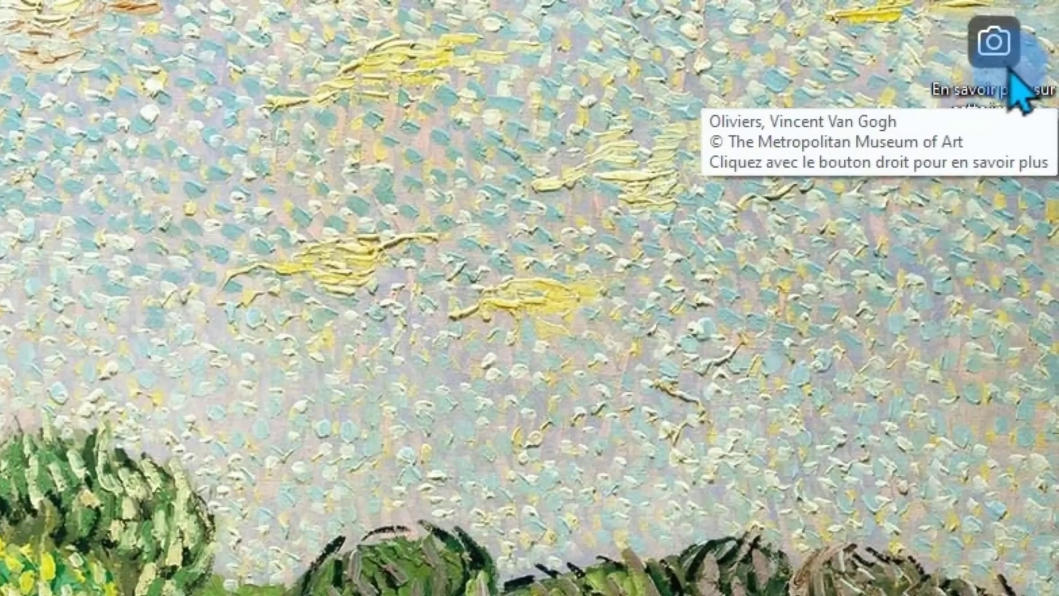
Switch the desktop background to the next Windows Actualités image, look over the options for liking or disliking it, and close them.
{"action": "right_click", "coordinate": [1005, 62]}
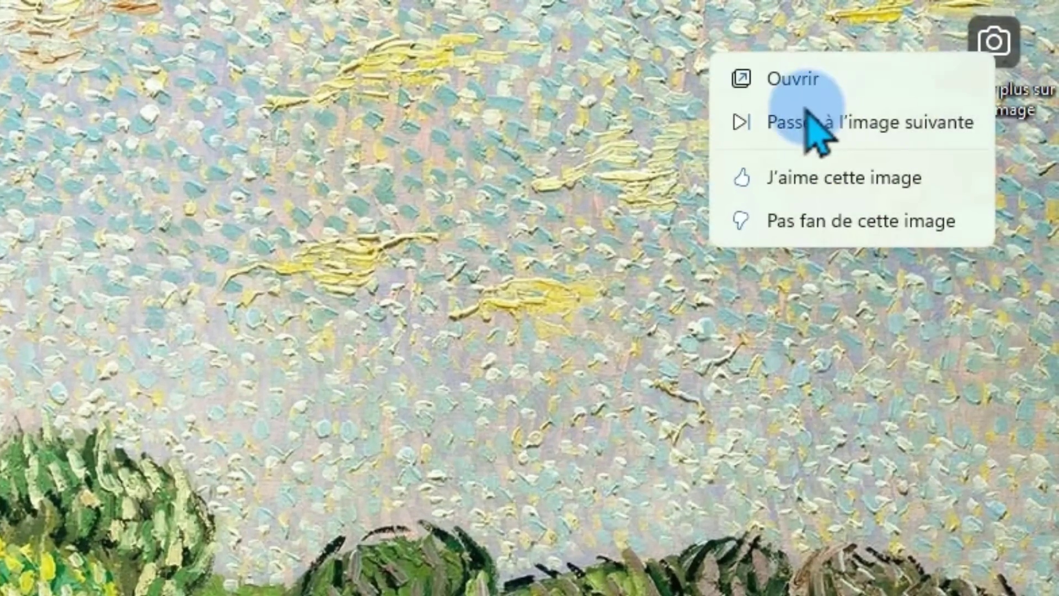
{"action": "left_click", "coordinate": [794, 122]}
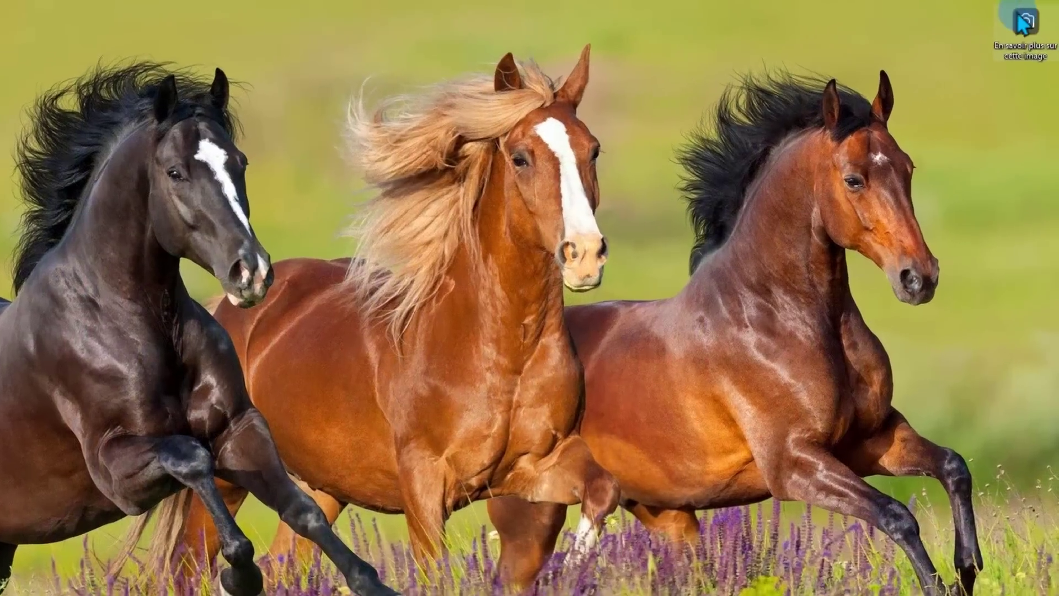
{"action": "left_click", "coordinate": [1032, 17]}
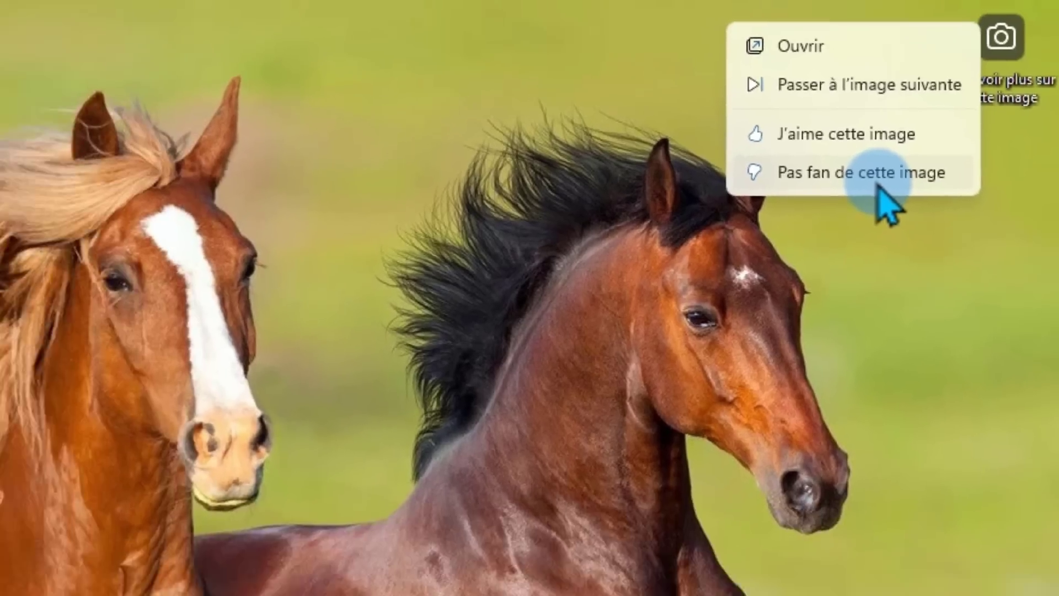
{"action": "left_click", "coordinate": [831, 234]}
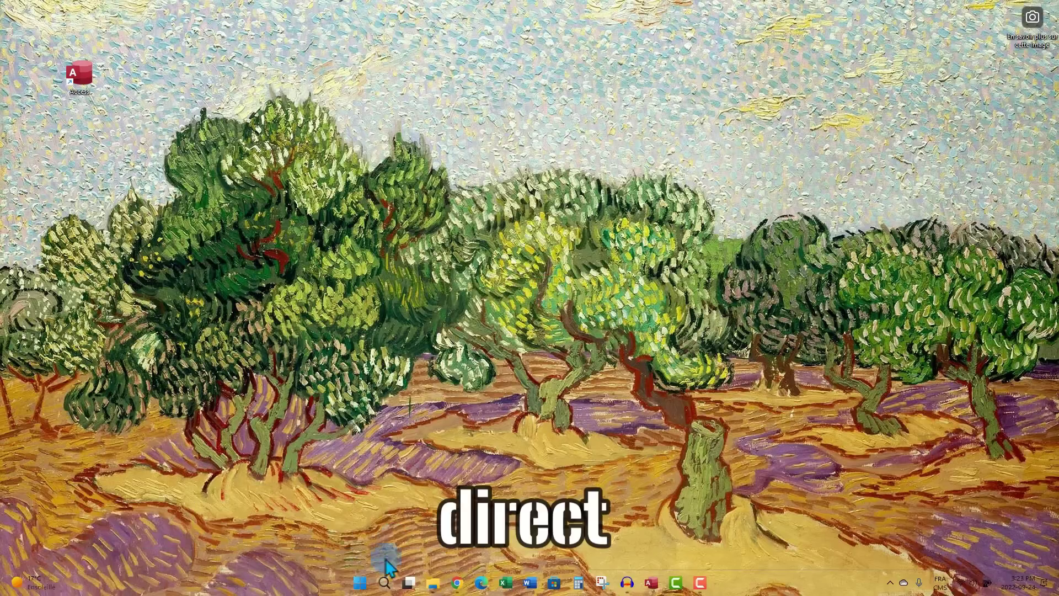
Open the Sous-titres page of the Accessibilité settings in Paramètres.
{"action": "left_click", "coordinate": [359, 583]}
{"action": "left_click", "coordinate": [661, 301]}
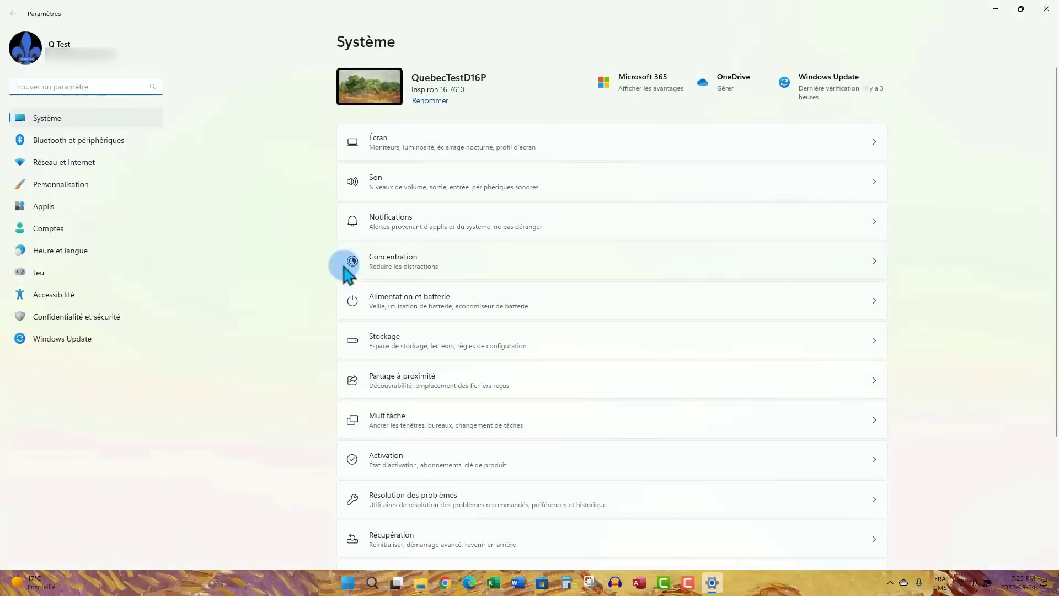
{"action": "left_click", "coordinate": [80, 296]}
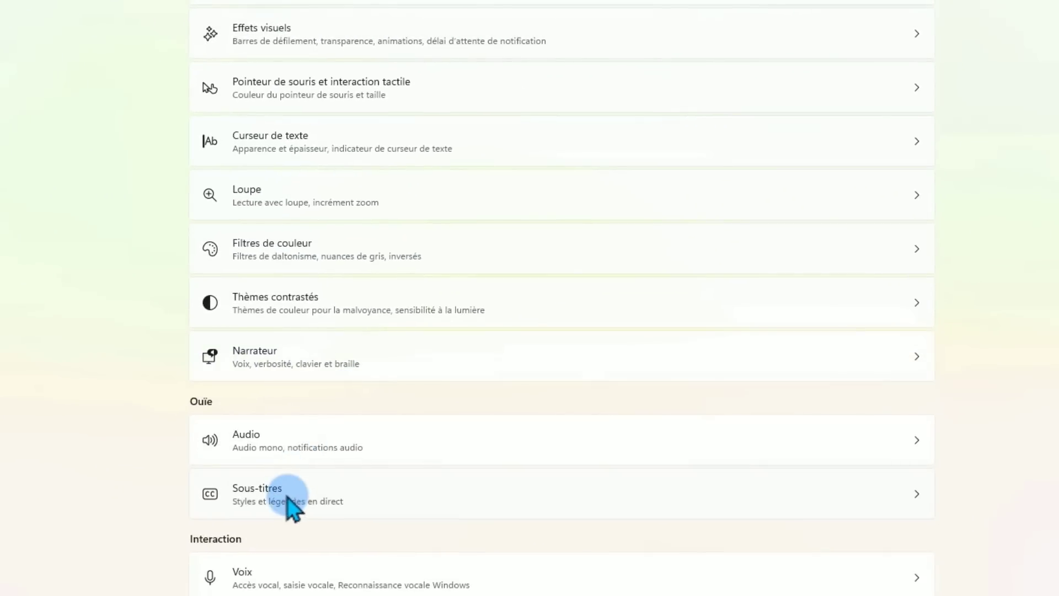
{"action": "left_click", "coordinate": [287, 494]}
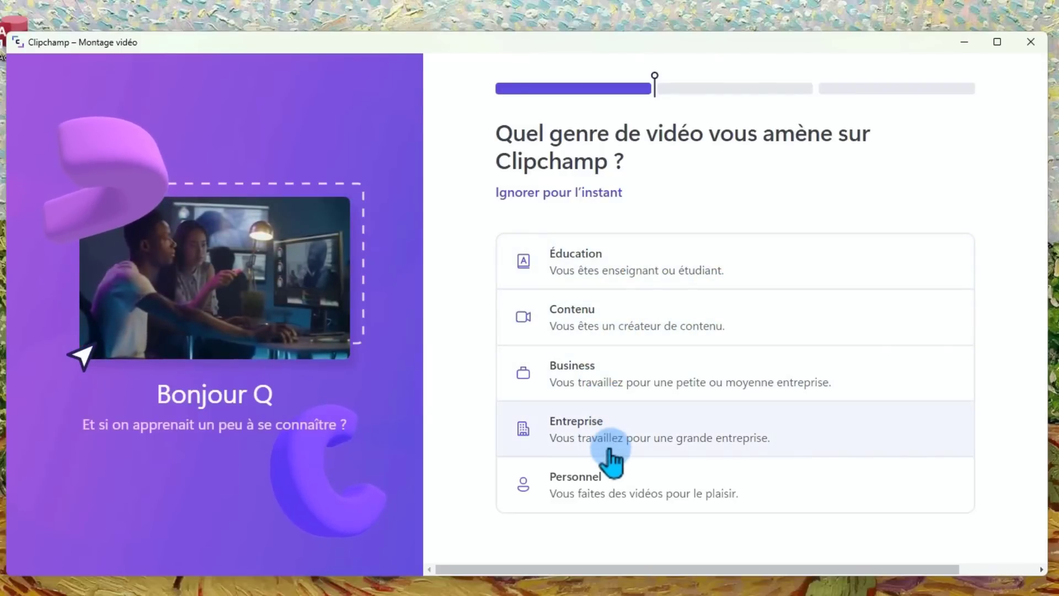
Answer the Clipchamp welcome questions with Éducation and Enseignement supérieur ou université, and maximize the window.
{"action": "left_click", "coordinate": [625, 279]}
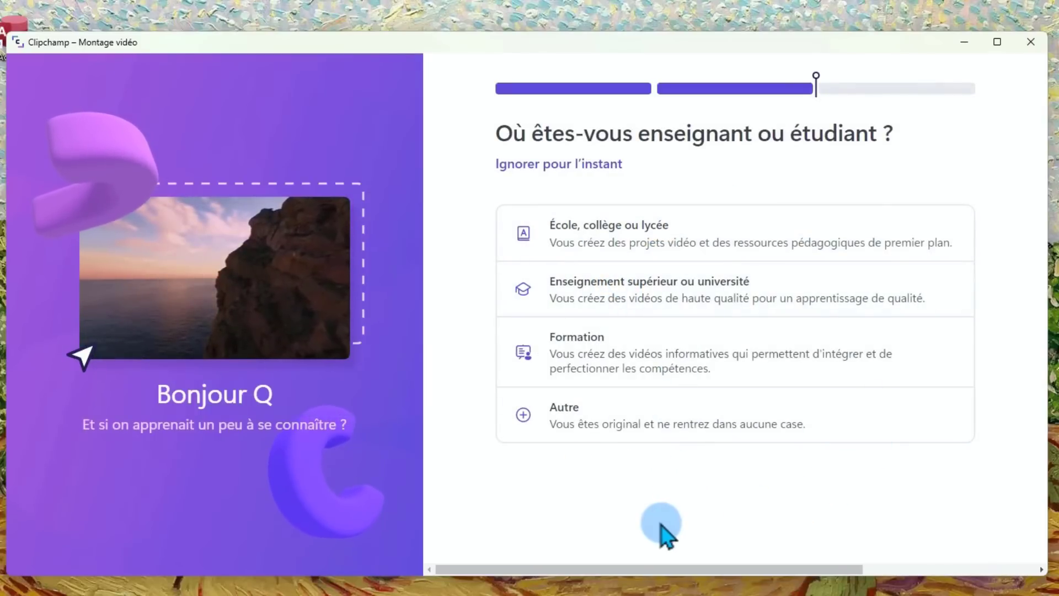
{"action": "left_click", "coordinate": [631, 295]}
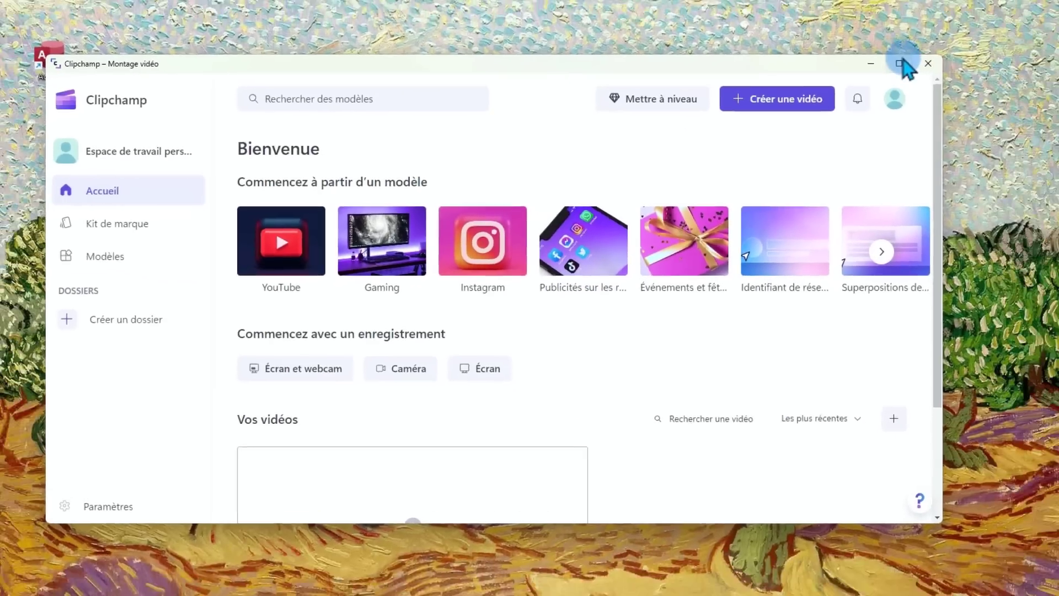
{"action": "left_click", "coordinate": [996, 42]}
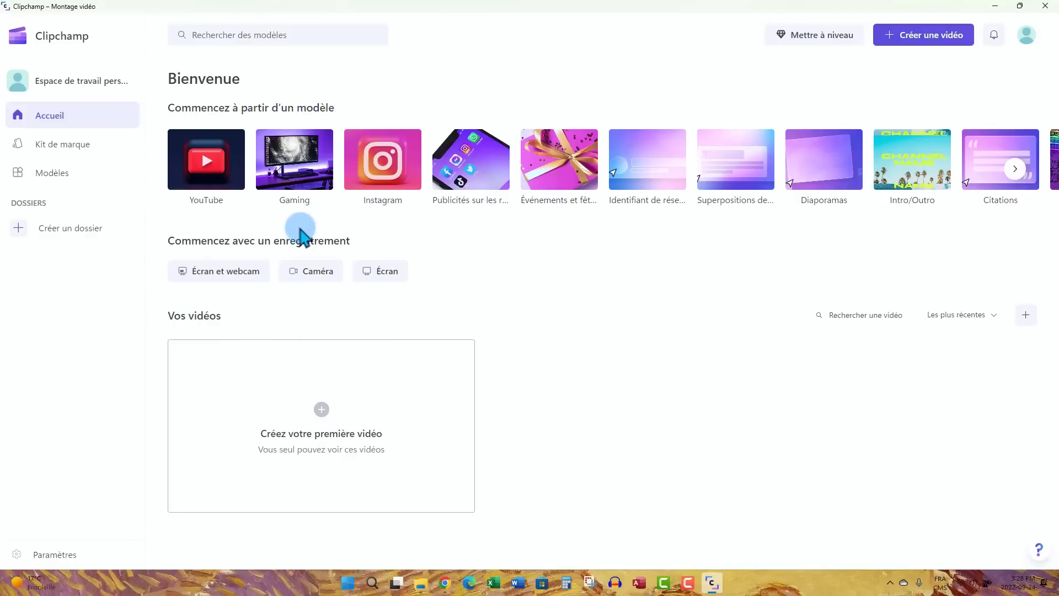
Create a video from the YouTube template Vidéo musicale en timelapse and open the upgrade offers from the editor.
{"action": "left_click", "coordinate": [213, 161]}
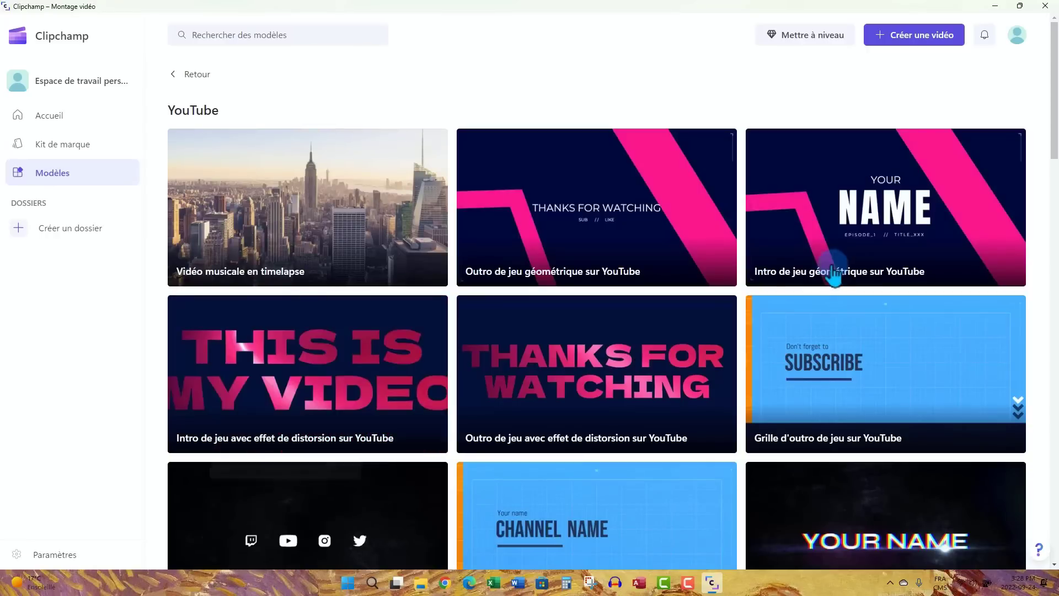
{"action": "left_click", "coordinate": [354, 187]}
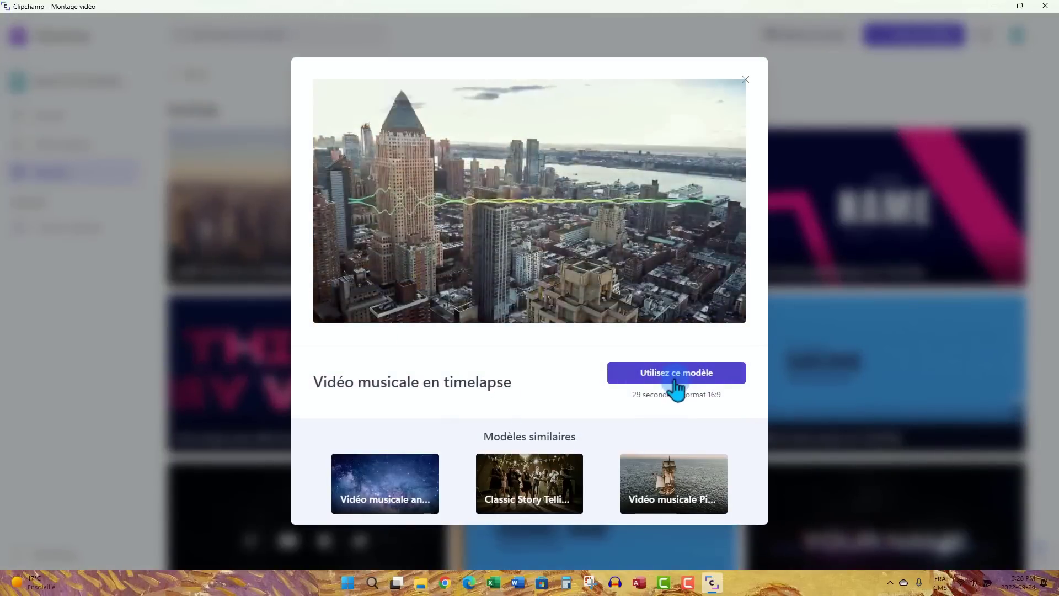
{"action": "left_click", "coordinate": [675, 380]}
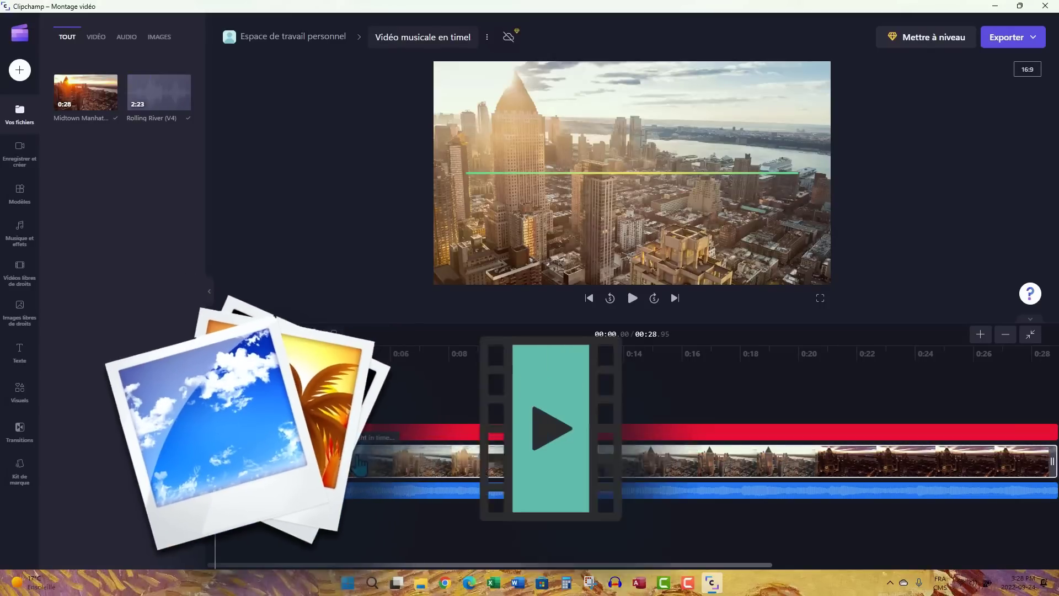
{"action": "left_click", "coordinate": [927, 39]}
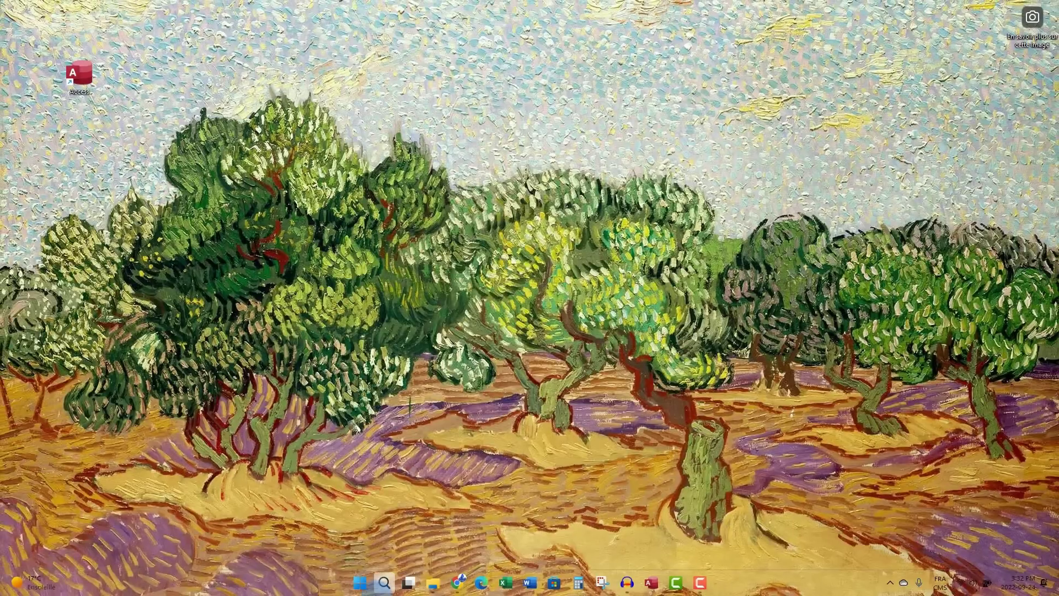
Switch to Photos, open the picture 5u77jb.png from the collection, and pick a Windows 10 picture in its filmstrip.
{"action": "left_click", "coordinate": [384, 582]}
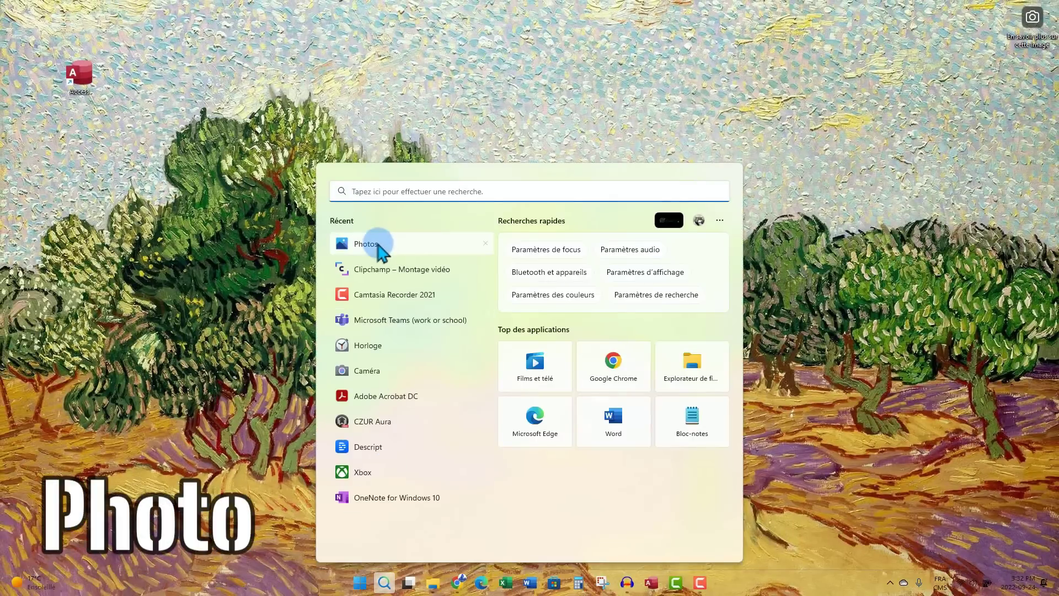
{"action": "left_click", "coordinate": [378, 243]}
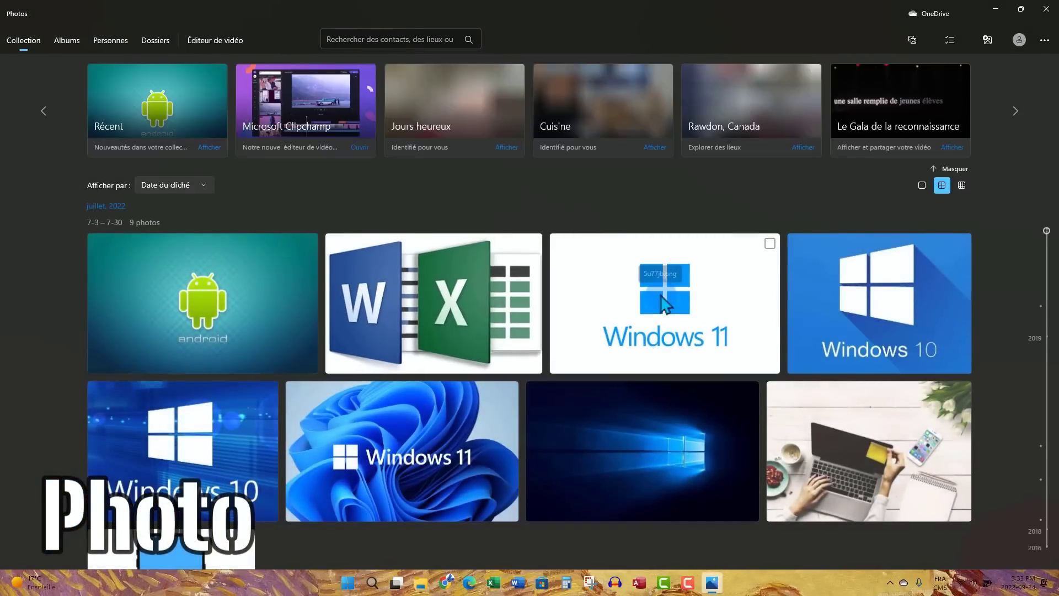
{"action": "left_click", "coordinate": [661, 298]}
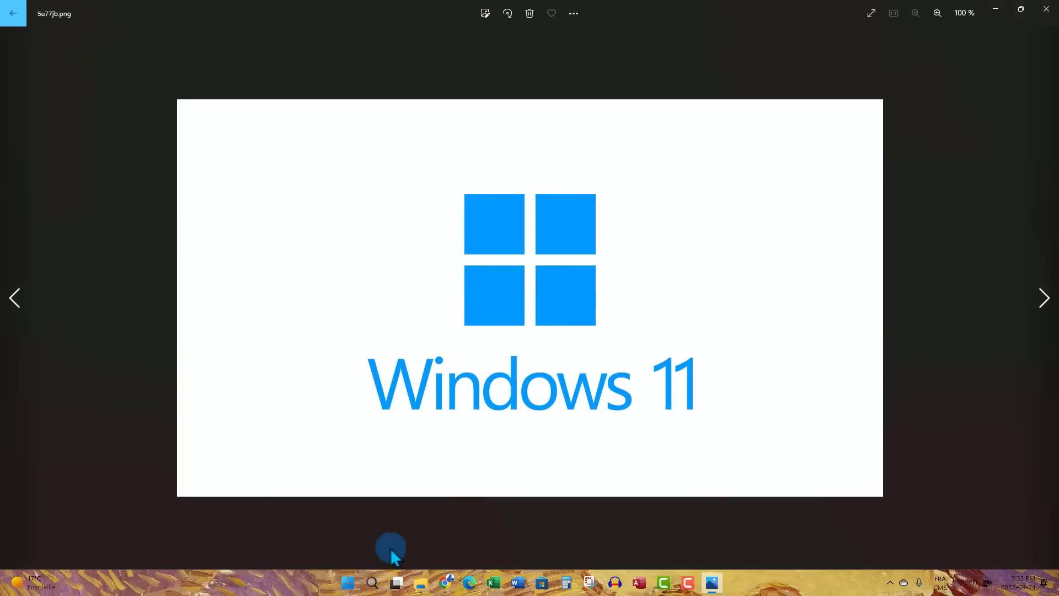
{"action": "mouse_move", "coordinate": [614, 524]}
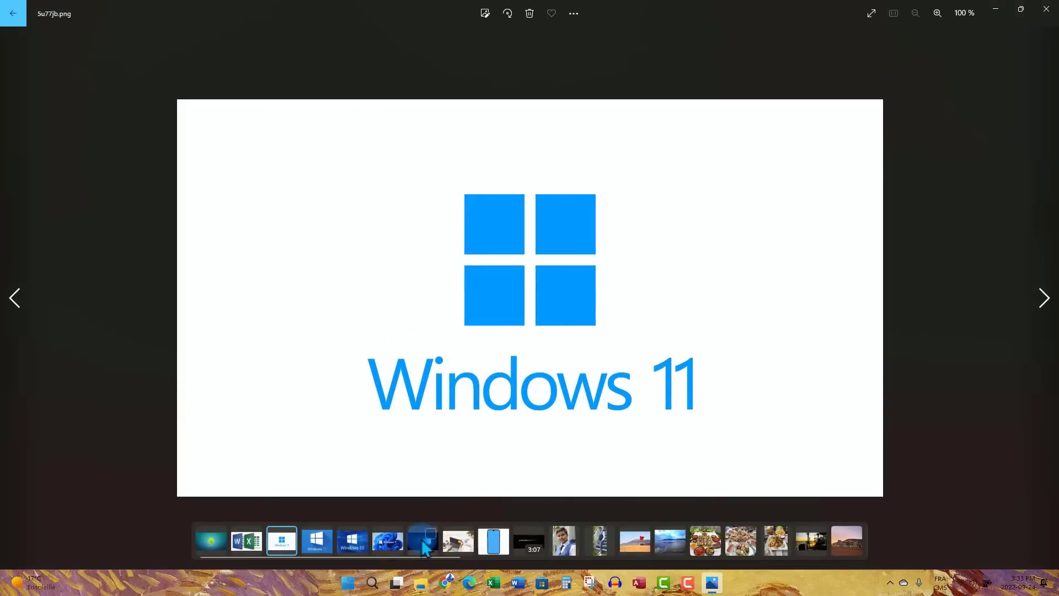
{"action": "left_click", "coordinate": [360, 534]}
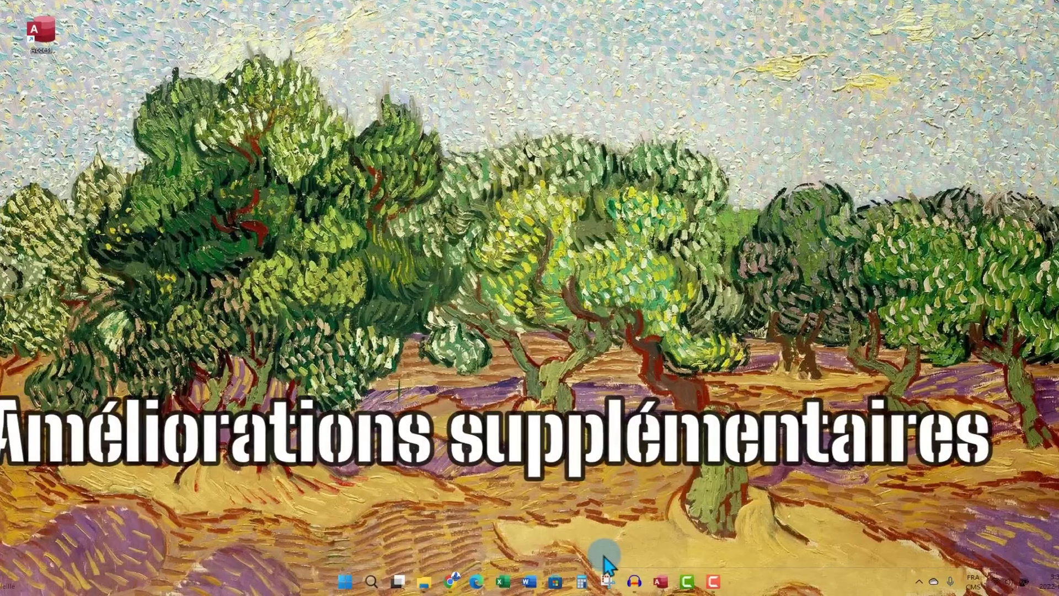
Raise and lower the system volume several times to display the redesigned volume indicator.
{"action": "key", "text": "XF86AudioRaiseVolume"}
{"action": "key", "text": "XF86AudioLowerVolume"}
{"action": "key", "text": "XF86AudioRaiseVolume"}
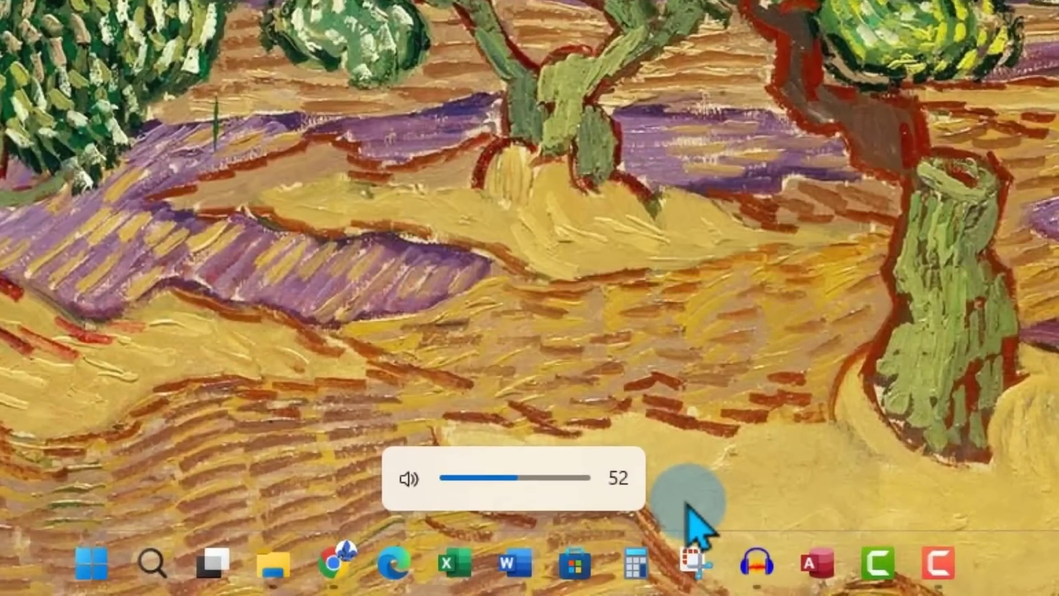
{"action": "key", "text": "XF86AudioLowerVolume"}
{"action": "key", "text": "XF86AudioRaiseVolume"}
Raise and lower the screen brightness several times to display the redesigned brightness indicator.
{"action": "key", "text": "XF86MonBrightnessUp"}
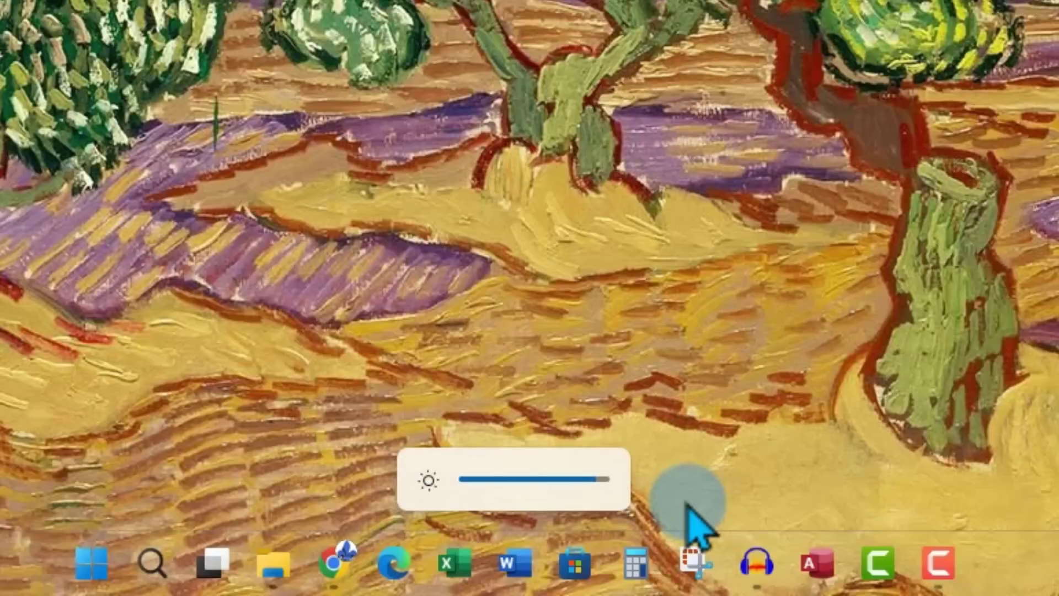
{"action": "key", "text": "XF86MonBrightnessDown"}
{"action": "key", "text": "XF86MonBrightnessUp"}
{"action": "key", "text": "XF86MonBrightnessDown"}
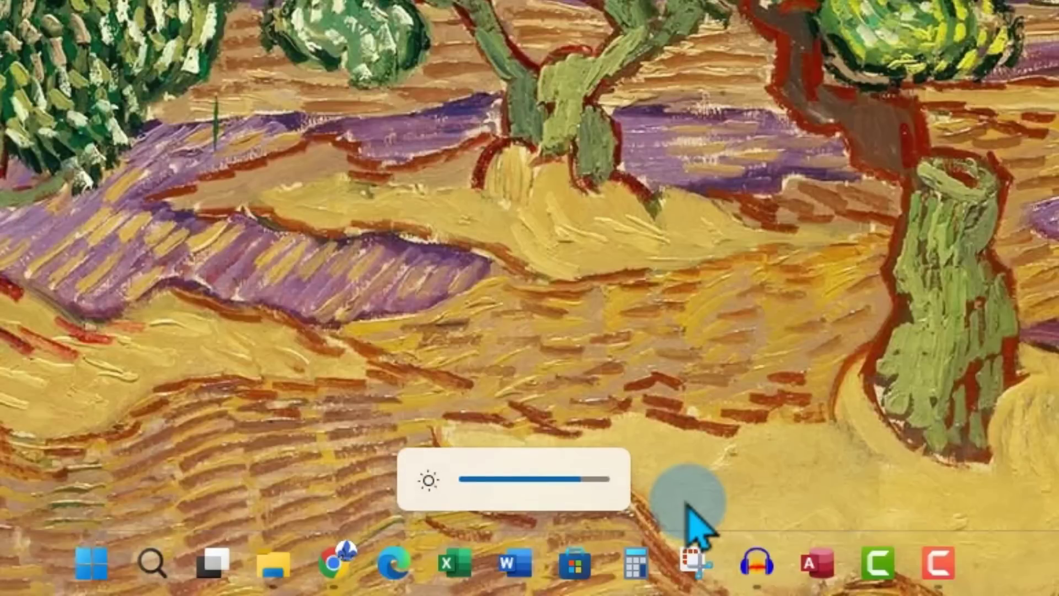